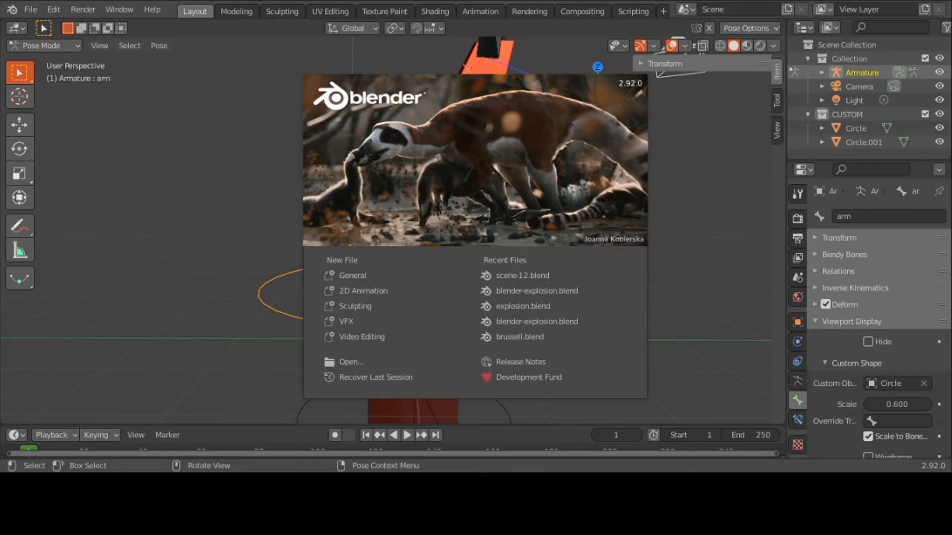
- Dismiss the splash screen and test how the joint deforms when the arm bone rotates about the global X axis
left_click(388, 198)
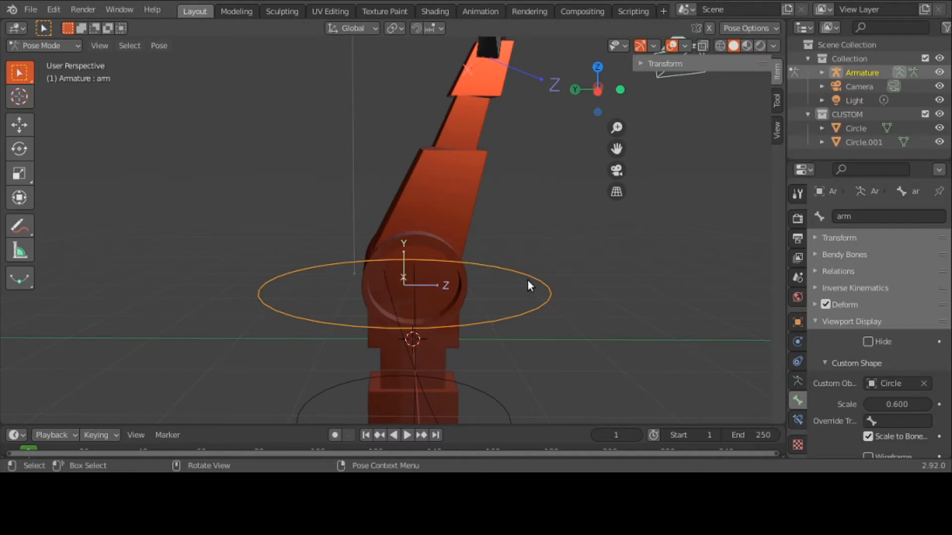
key("r")
key("x")
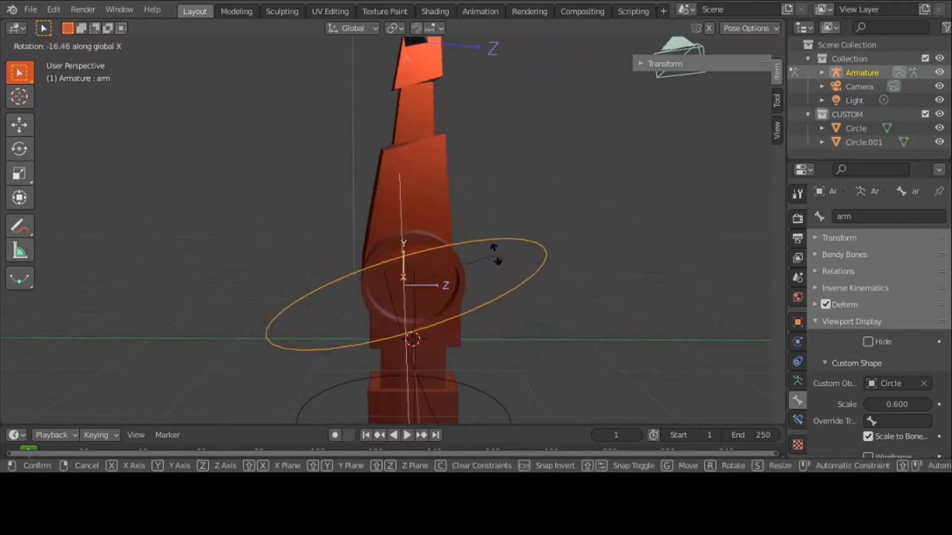
right_click(430, 236)
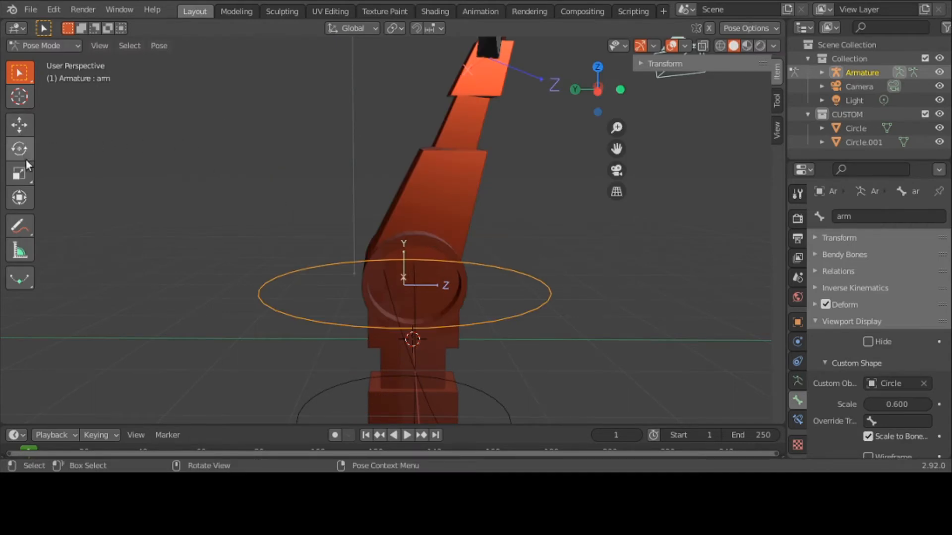
- Annotate a freehand cross beside the arm's round joint and return to the selection tool
left_click(22, 228)
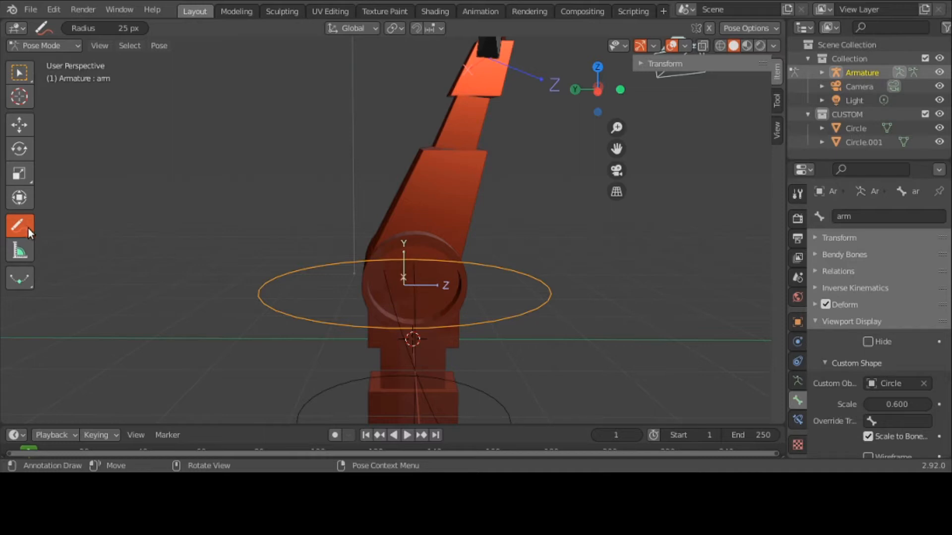
left_click_drag(27, 230, 82, 234)
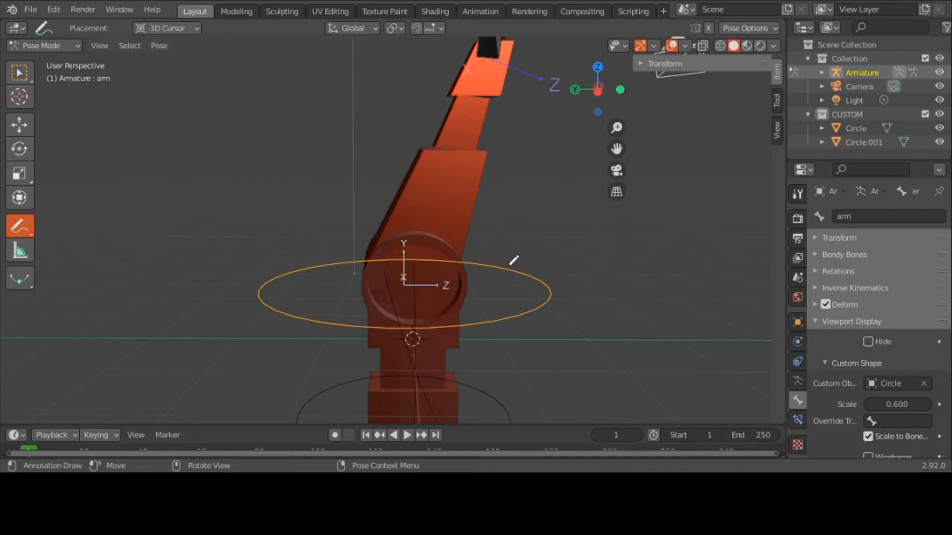
left_click_drag(514, 258, 477, 307)
left_click_drag(477, 265, 515, 297)
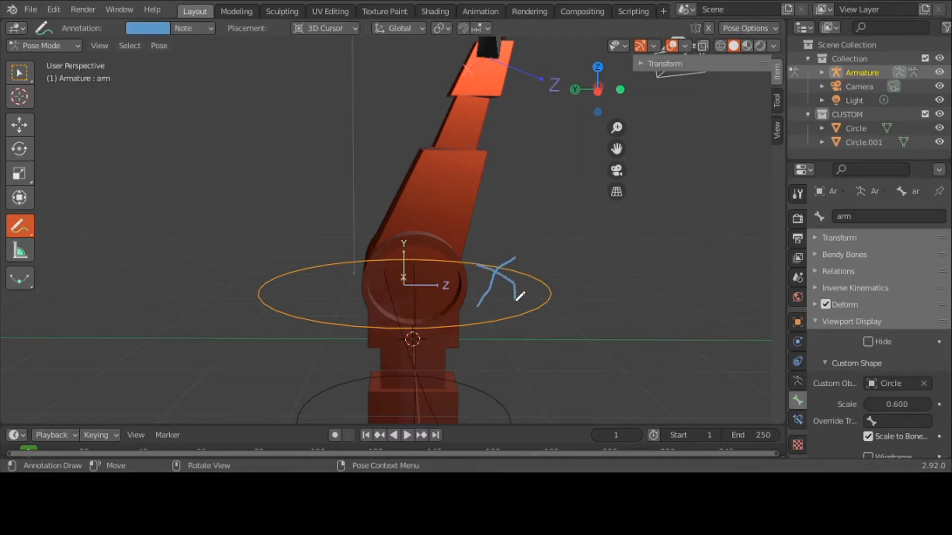
left_click(25, 78)
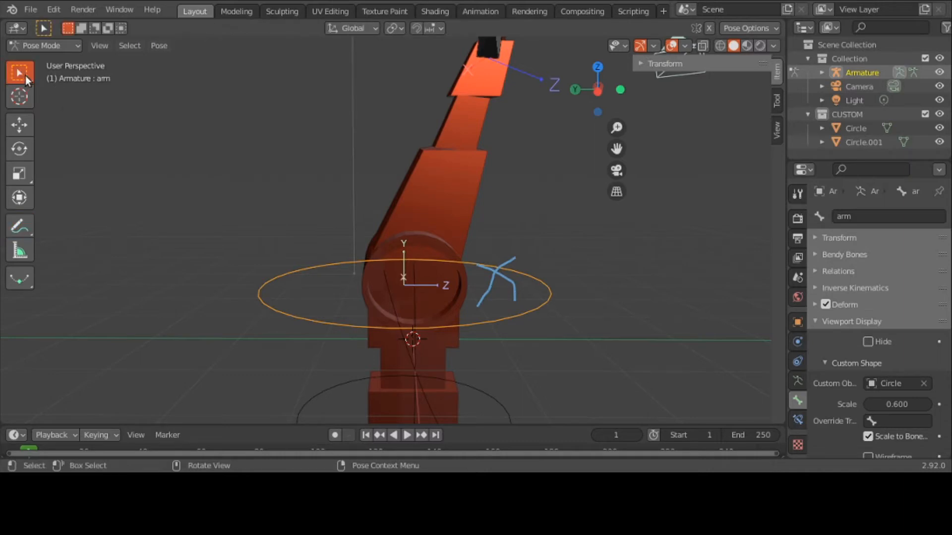
- Test a free rotation of the arm bone, cancel it and deselect the bone
key("r")
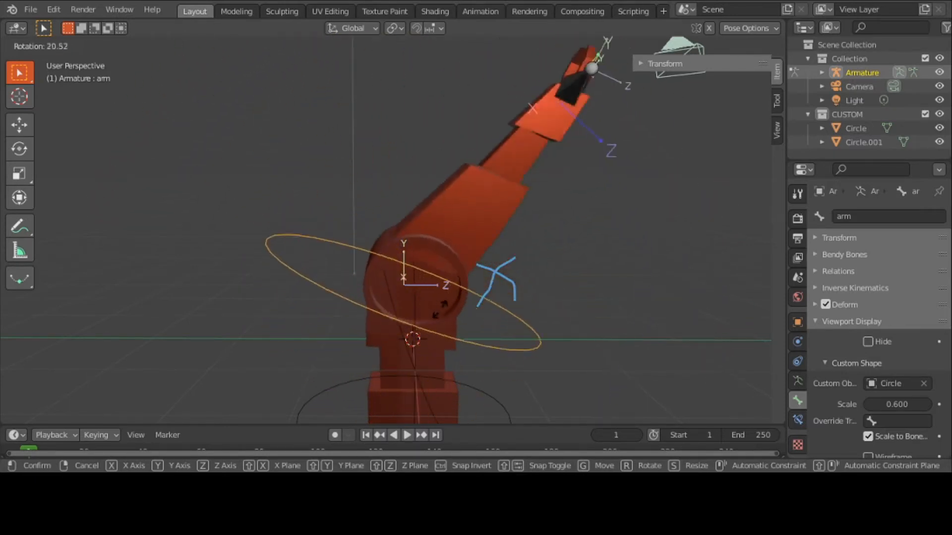
key("Escape")
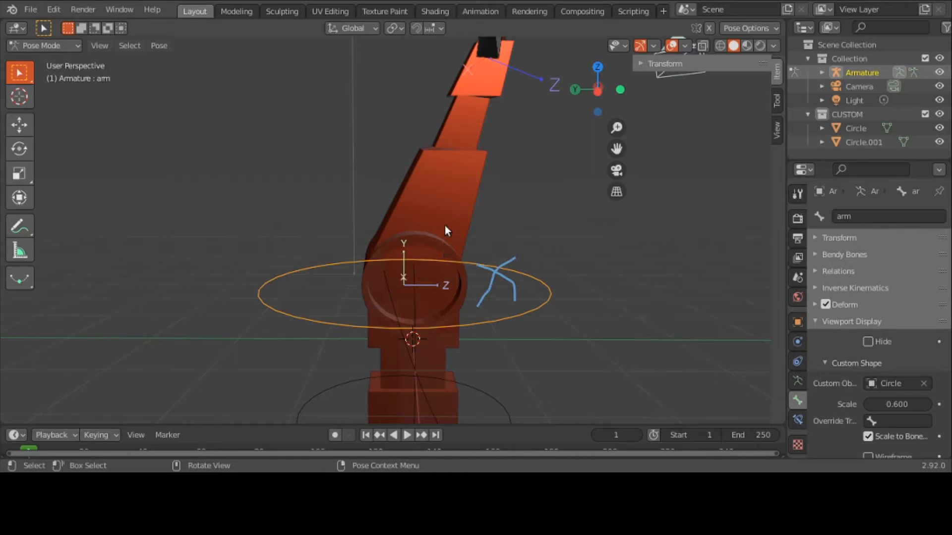
left_click(446, 226)
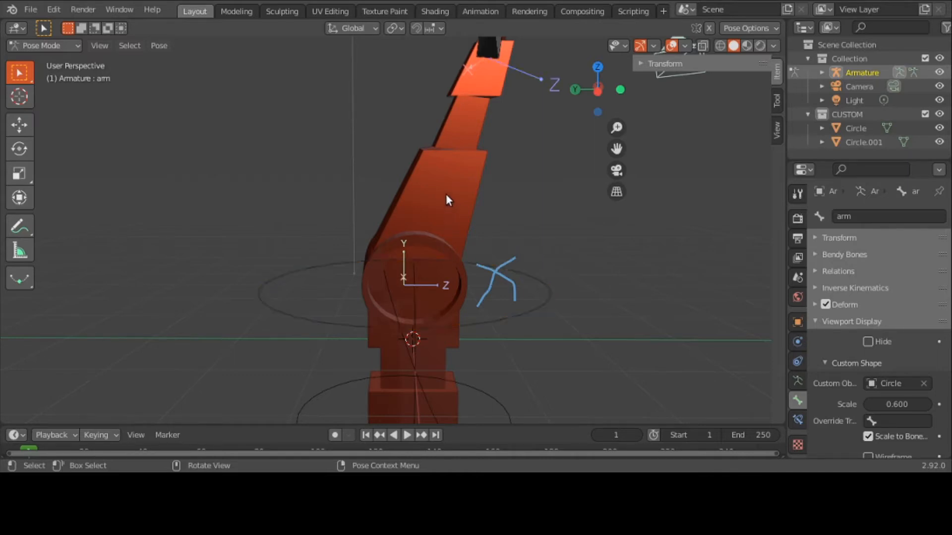
- Leave pose mode, select the robot arm mesh and put it in Weight Paint mode
left_click(19, 46)
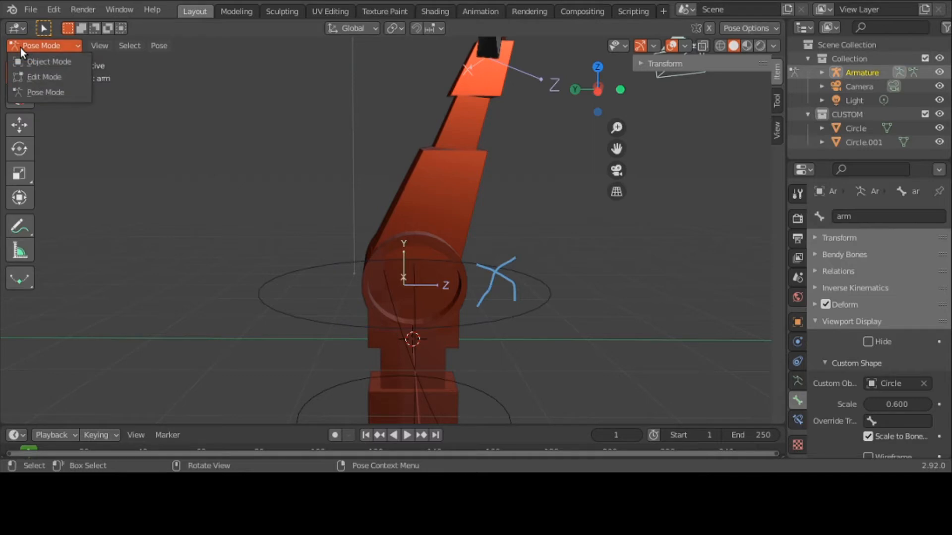
left_click(50, 58)
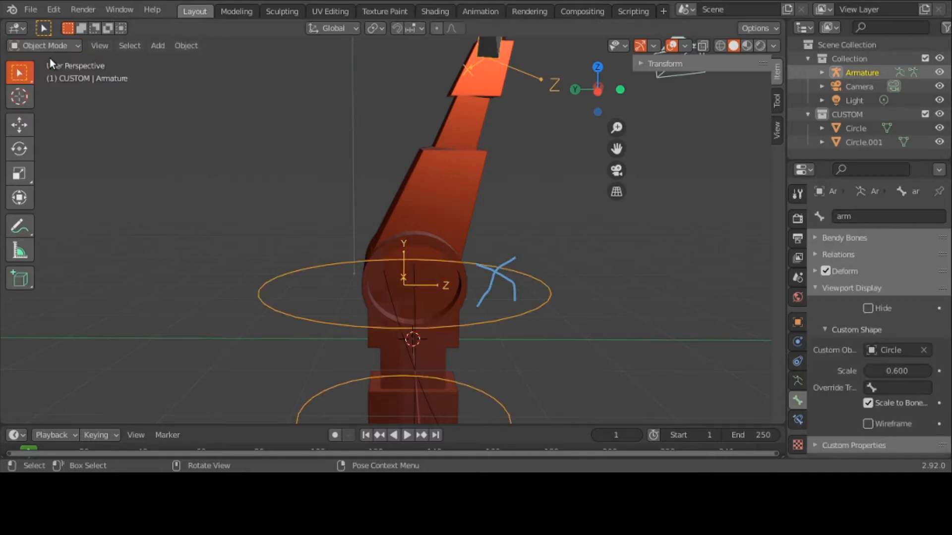
left_click(417, 177)
middle_click_drag(420, 179, 549, 174)
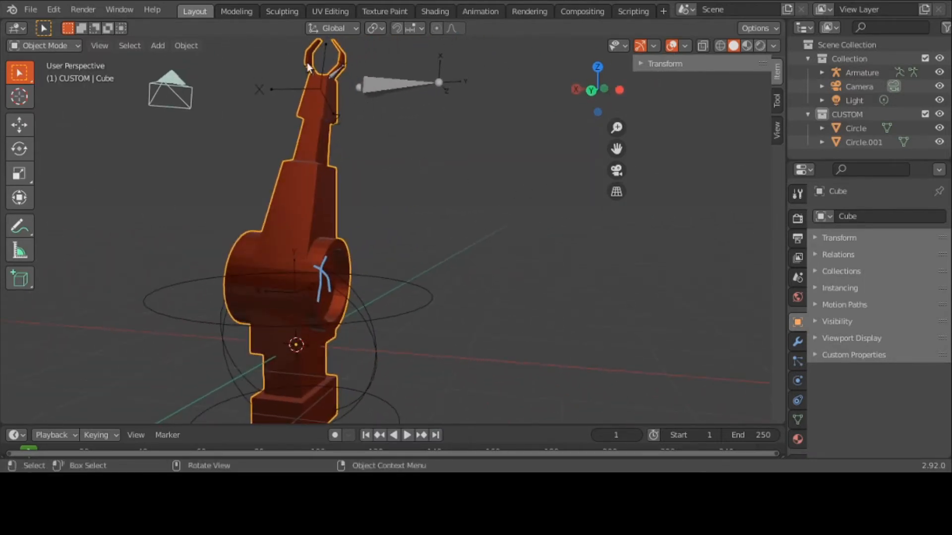
middle_click_drag(345, 216, 254, 246)
scroll(259, 240, "up", 1)
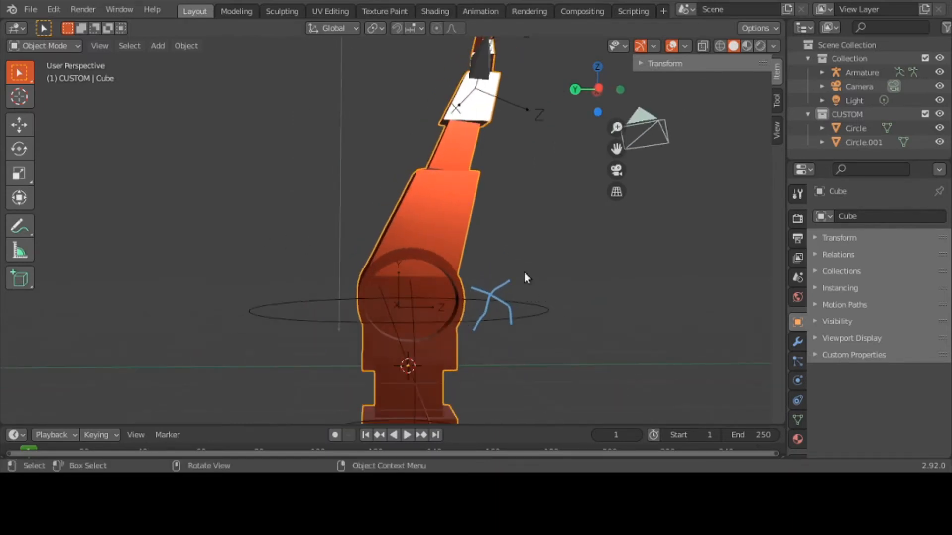
left_click(44, 44)
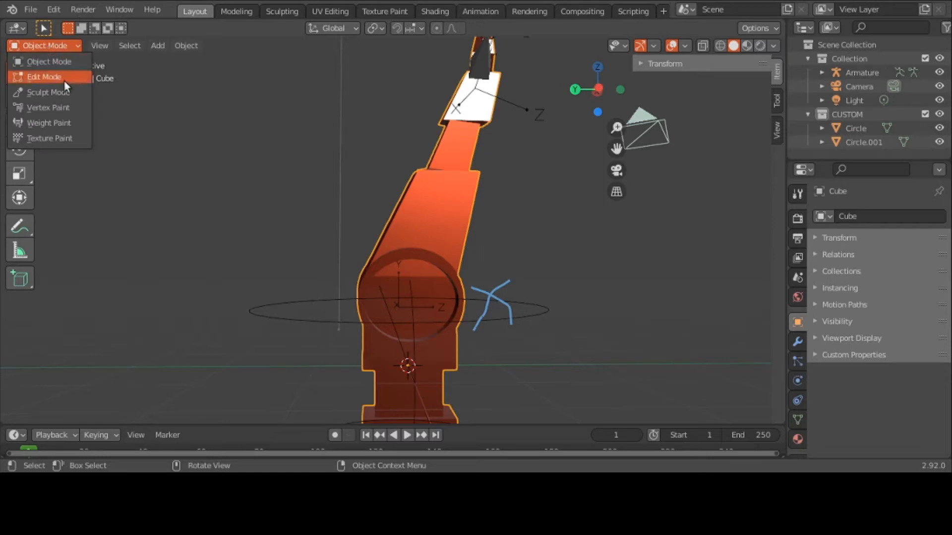
left_click(68, 123)
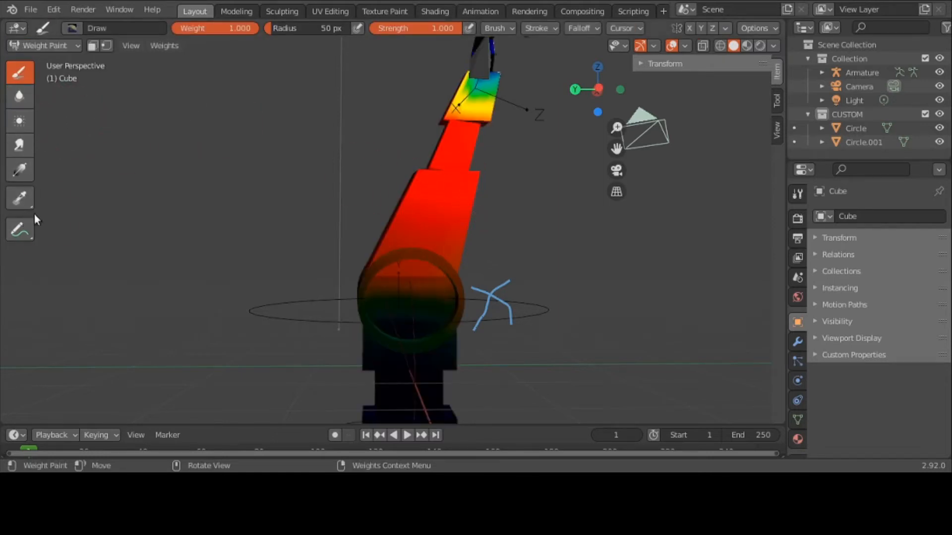
- Circle the arm's round joint with a freehand annotation and erase all annotation strokes around it
left_click(20, 229)
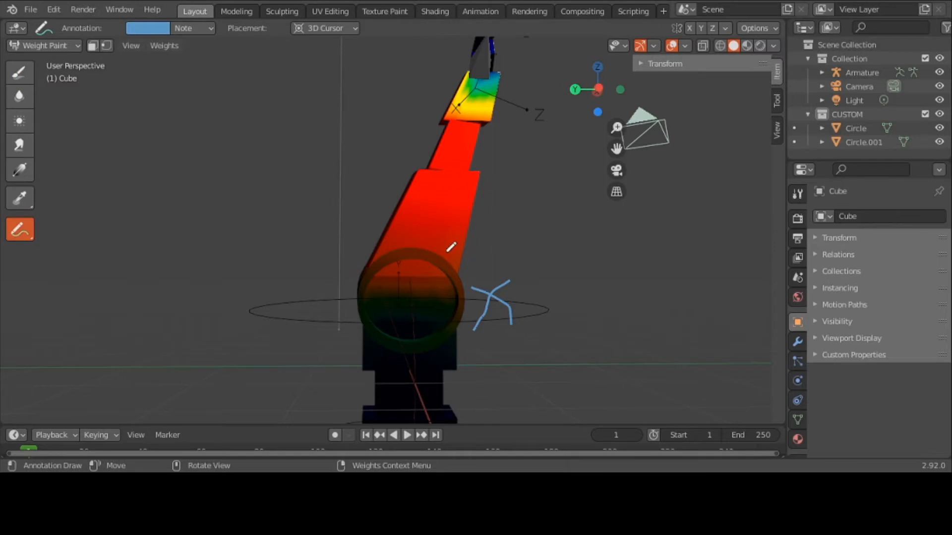
mouse_move(435, 249)
left_mouse_down()
mouse_move(364, 252)
mouse_move(348, 285)
mouse_move(354, 343)
mouse_move(395, 371)
mouse_move(430, 365)
mouse_move(472, 325)
mouse_move(477, 279)
mouse_move(454, 252)
mouse_move(431, 245)
left_mouse_up()
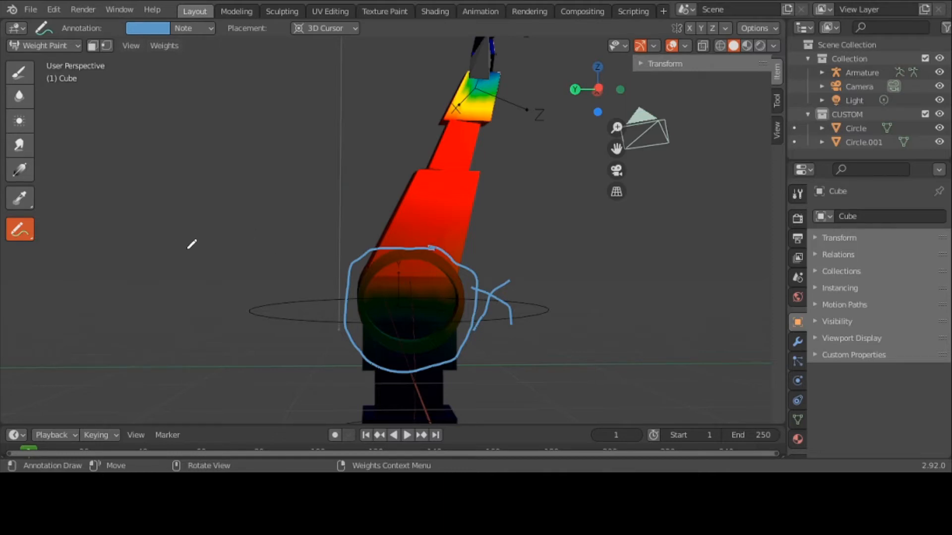
mouse_move(29, 238)
left_mouse_down()
mouse_move(44, 239)
mouse_move(82, 317)
left_mouse_up()
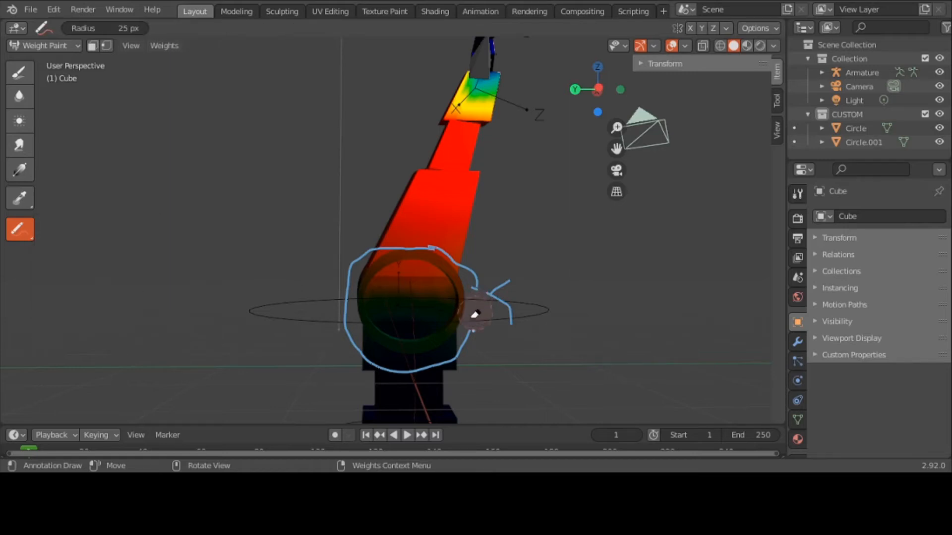
mouse_move(474, 313)
left_mouse_down()
mouse_move(367, 365)
mouse_move(355, 266)
mouse_move(466, 258)
left_mouse_up()
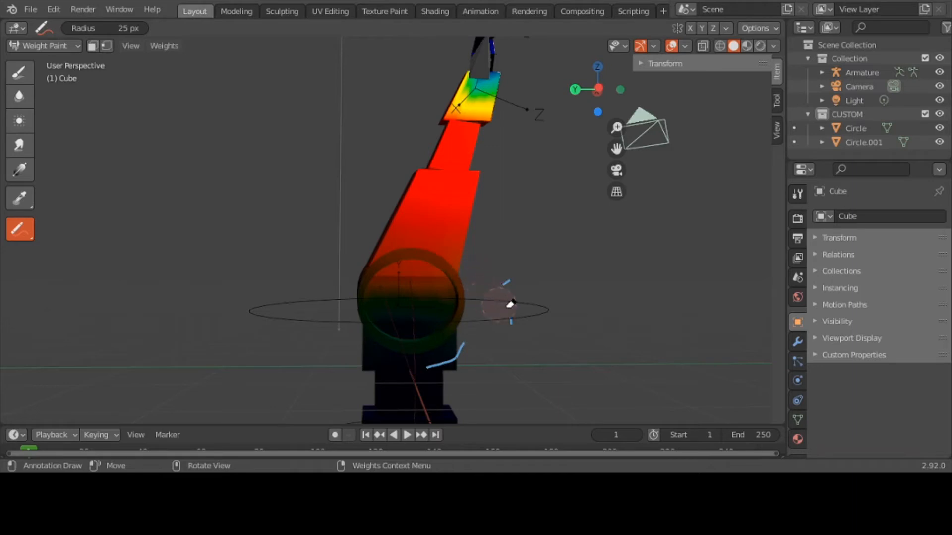
left_click_drag(463, 345, 396, 381)
- Activate the weight Draw tool and choose the Subtract brush for it
left_click(19, 73)
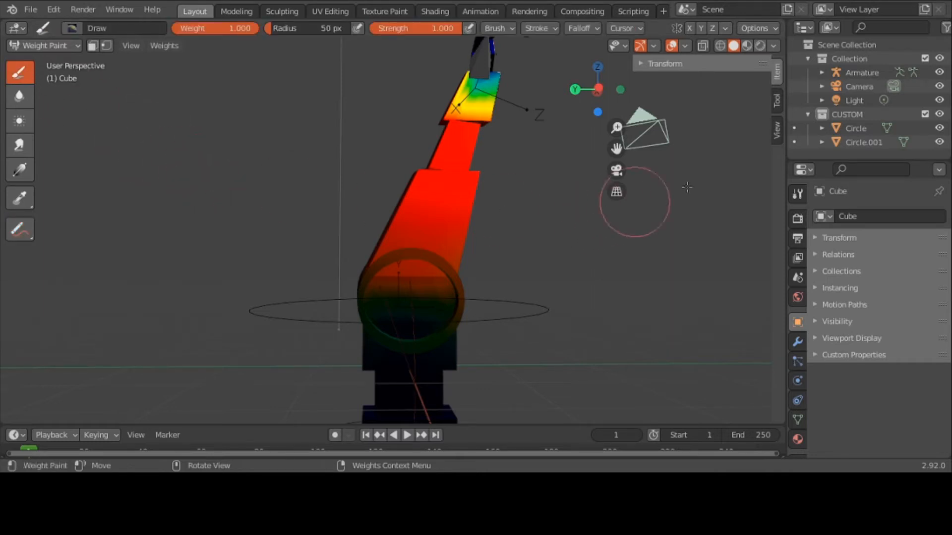
key("n")
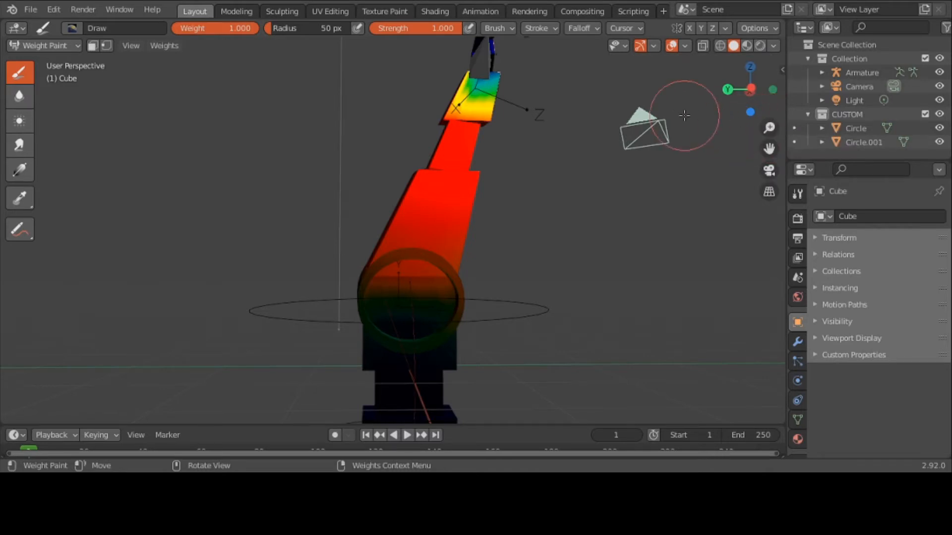
key("n")
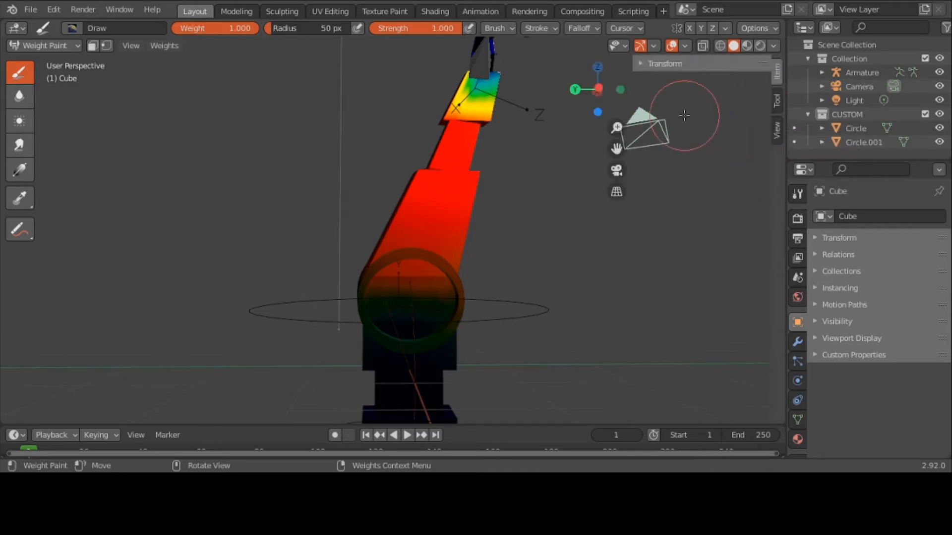
left_click(776, 101)
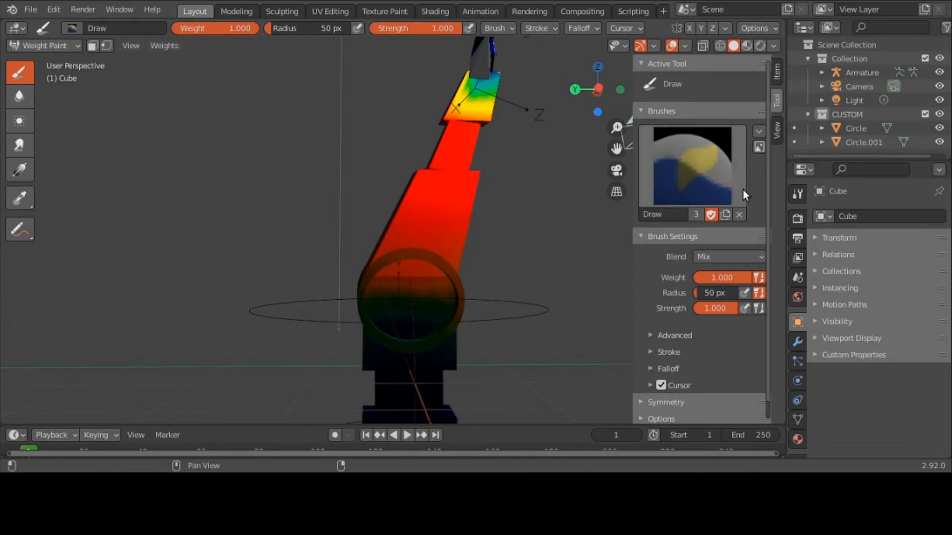
left_click(709, 172)
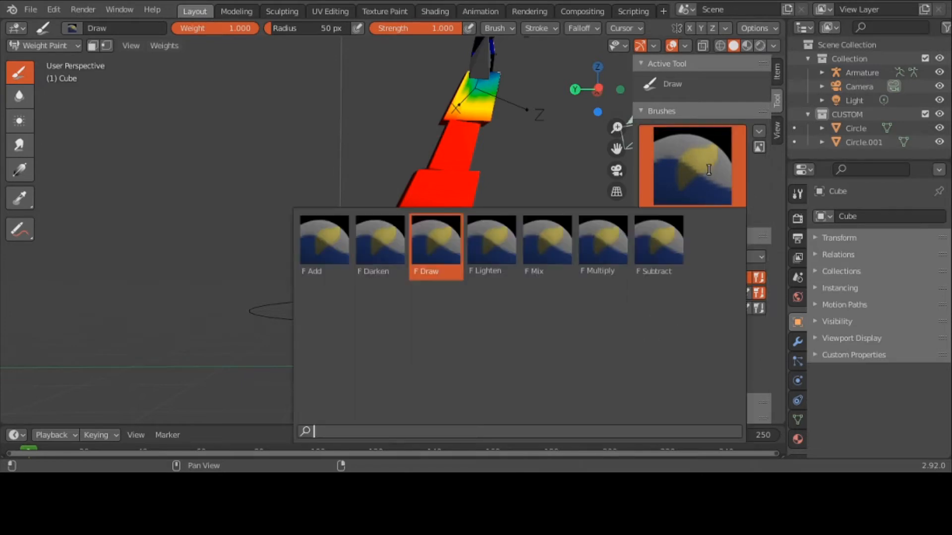
left_click(674, 259)
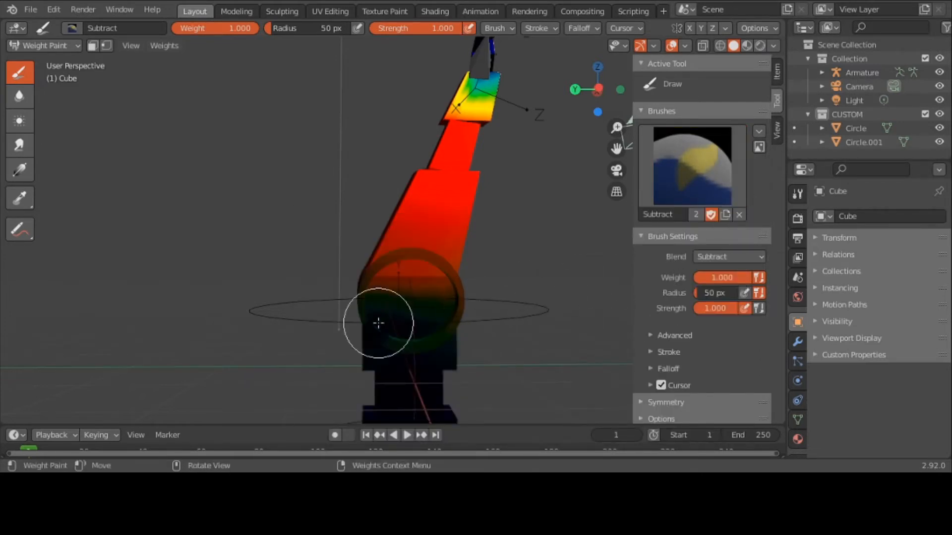
- Try a Subtract stroke over the arm's round joint and undo it
mouse_move(378, 323)
left_mouse_down()
mouse_move(431, 335)
mouse_move(442, 314)
mouse_move(433, 299)
mouse_move(402, 296)
mouse_move(410, 278)
mouse_move(403, 304)
left_mouse_up()
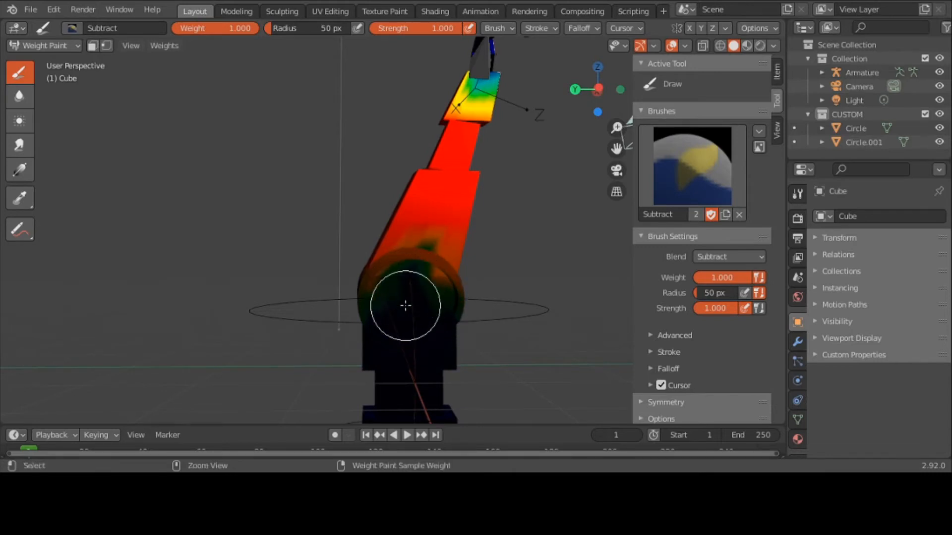
key("ctrl+z")
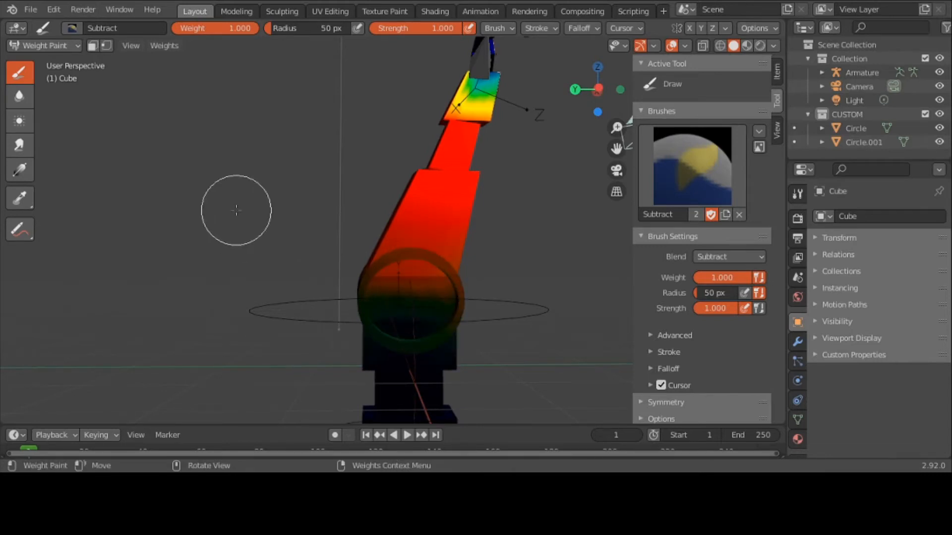
- Write the freehand annotation "F Scale Circle" beside the arm and erase it
left_click(17, 223)
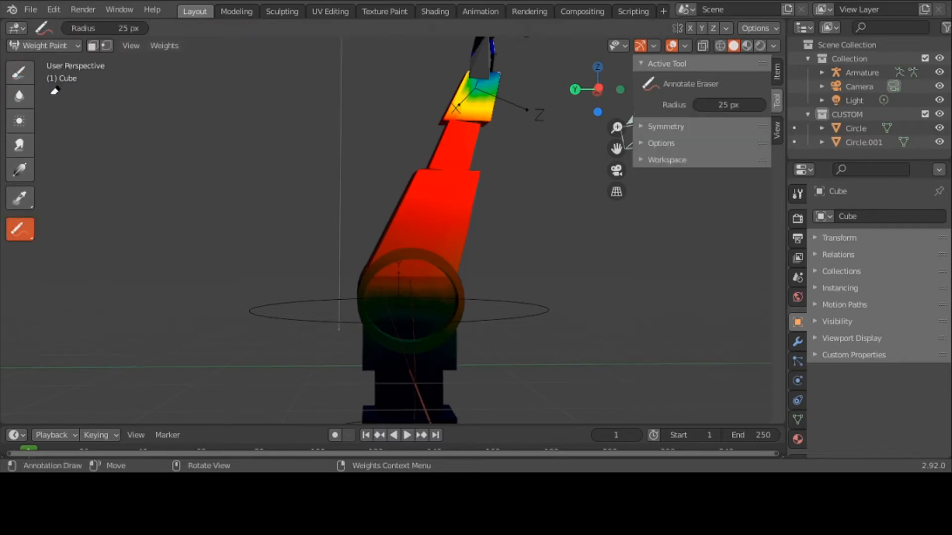
left_click_drag(25, 232, 64, 236)
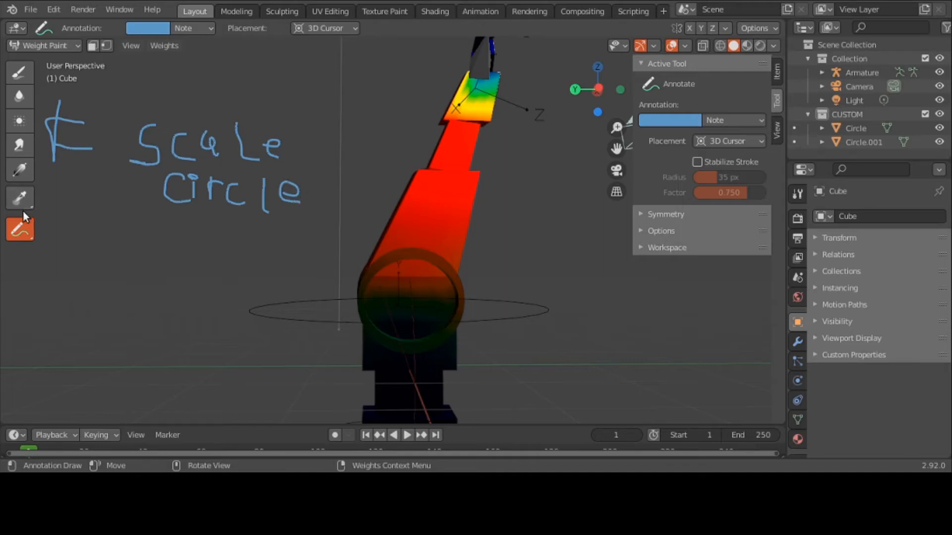
mouse_move(26, 240)
left_mouse_down()
mouse_move(46, 258)
mouse_move(68, 317)
left_mouse_up()
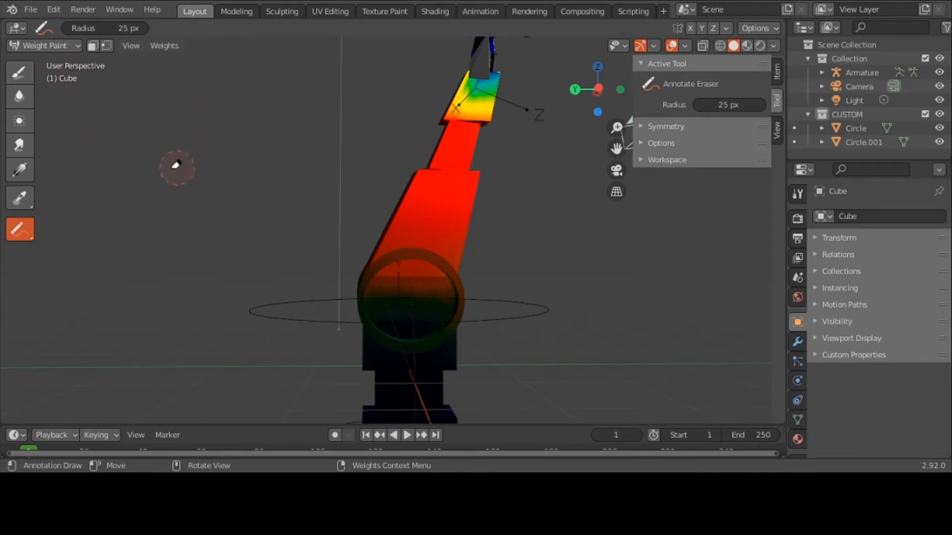
- Activate the weight Draw tool with the Subtract brush and set its radius to 28 px
left_click(19, 72)
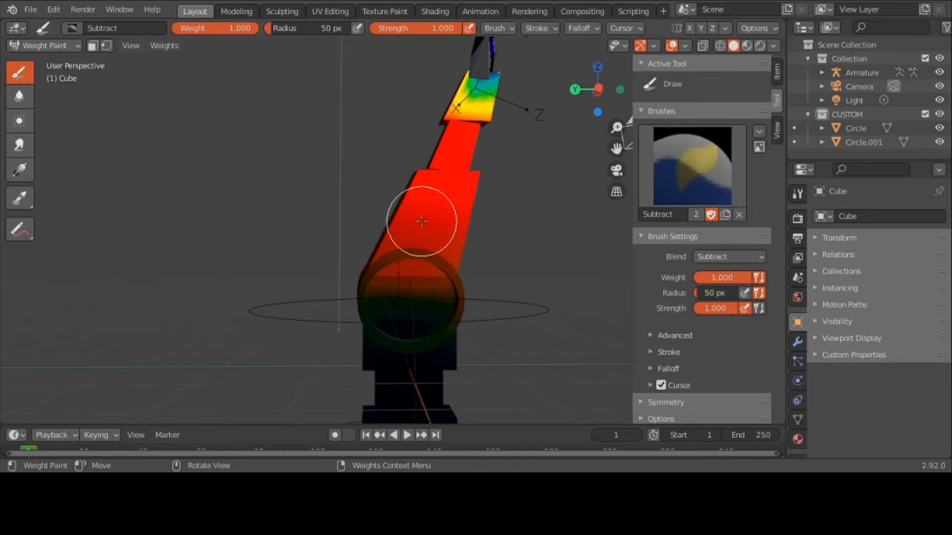
key("f")
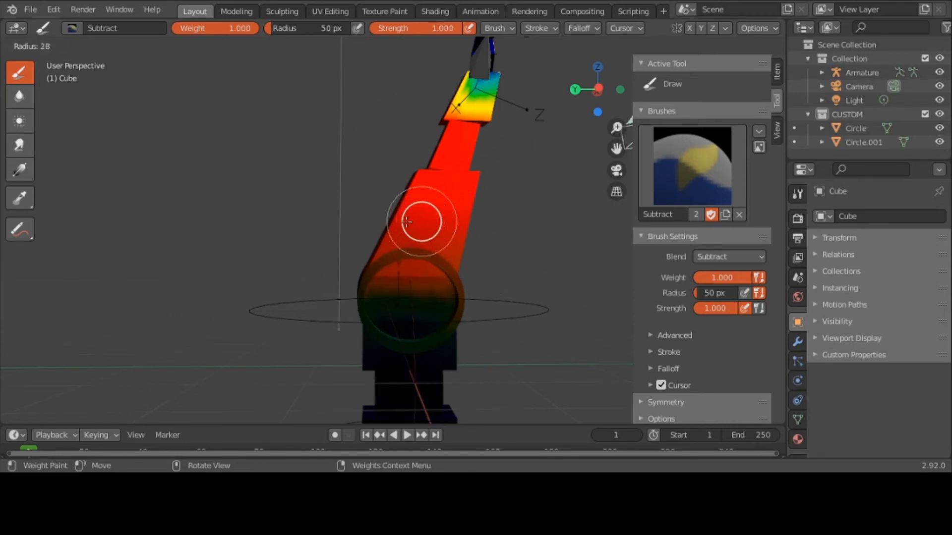
left_click(406, 222)
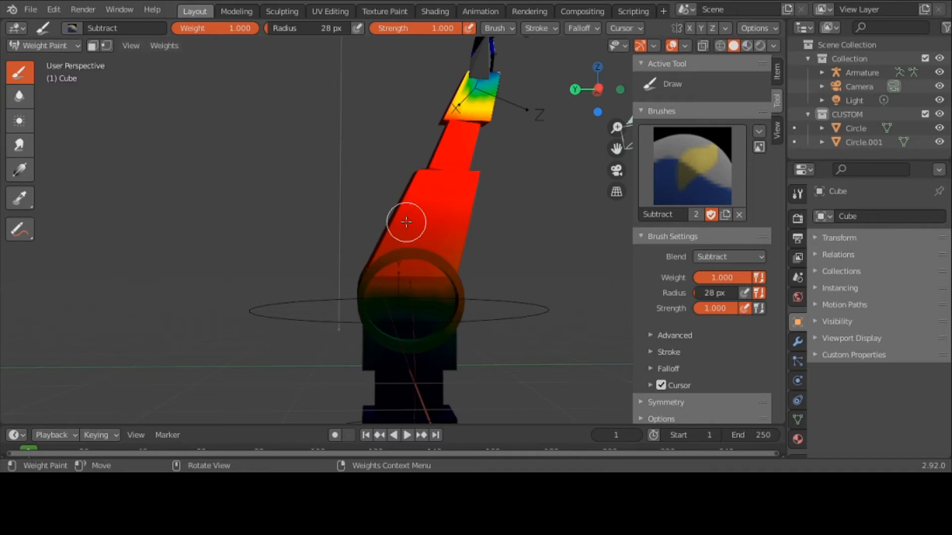
- Subtract weights from the curved side of the round joint, just below the base of the upper arm
mouse_move(406, 222)
left_mouse_down()
mouse_move(410, 283)
mouse_move(420, 293)
mouse_move(407, 300)
mouse_move(407, 282)
mouse_move(433, 284)
mouse_move(380, 298)
mouse_move(400, 276)
mouse_move(384, 287)
mouse_move(404, 320)
mouse_move(448, 317)
mouse_move(446, 293)
mouse_move(459, 310)
mouse_move(454, 283)
mouse_move(431, 270)
mouse_move(442, 268)
mouse_move(409, 264)
mouse_move(423, 258)
mouse_move(391, 261)
mouse_move(368, 286)
mouse_move(376, 319)
mouse_move(436, 346)
mouse_move(451, 304)
mouse_move(456, 283)
mouse_move(393, 318)
mouse_move(365, 289)
mouse_move(368, 335)
mouse_move(350, 293)
mouse_move(404, 351)
mouse_move(424, 280)
mouse_move(401, 261)
mouse_move(420, 263)
mouse_move(403, 254)
mouse_move(433, 261)
mouse_move(421, 258)
mouse_move(424, 283)
left_mouse_up()
mouse_move(424, 282)
middle_mouse_down()
mouse_move(530, 314)
mouse_move(558, 293)
mouse_move(555, 301)
middle_mouse_up()
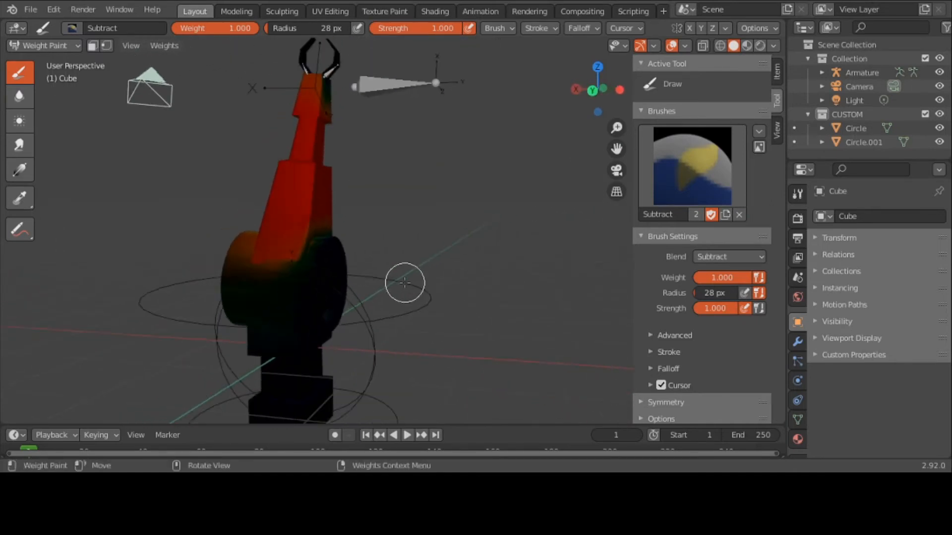
middle_click_drag(405, 283, 431, 267)
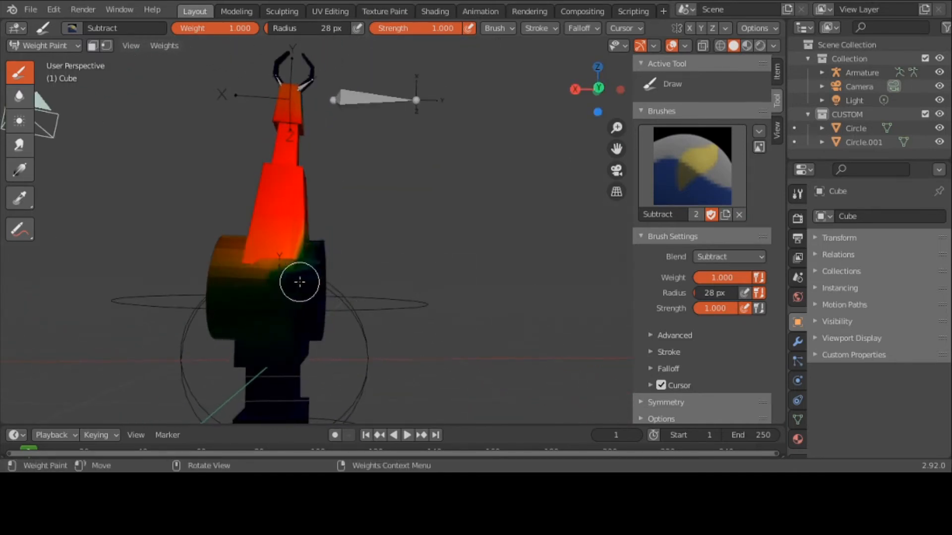
mouse_move(289, 273)
left_mouse_down()
mouse_move(304, 274)
mouse_move(225, 274)
mouse_move(347, 286)
left_mouse_up()
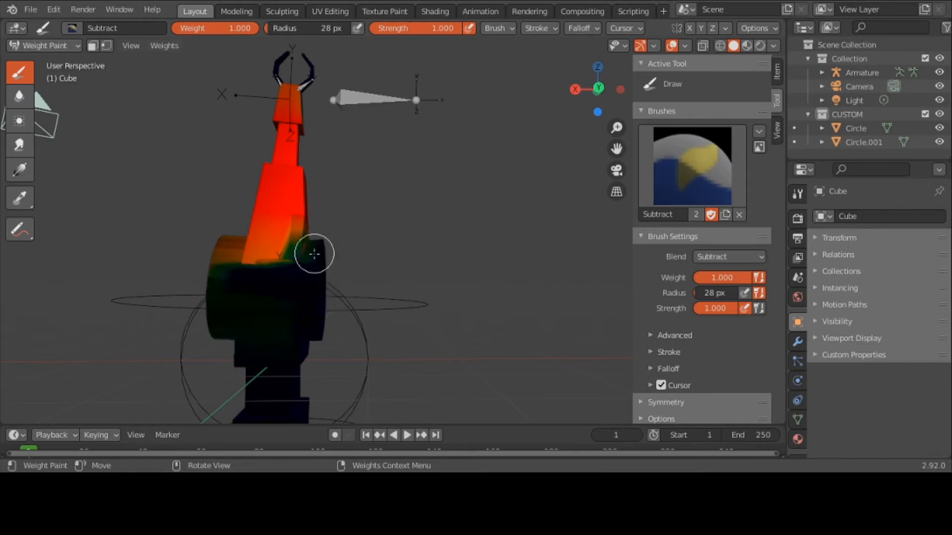
left_click_drag(307, 253, 305, 267)
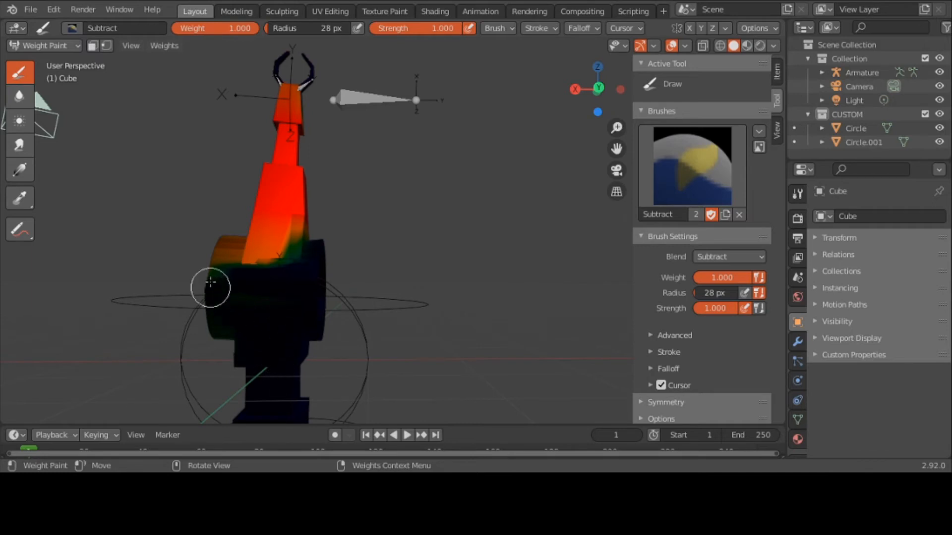
left_click_drag(211, 283, 212, 315)
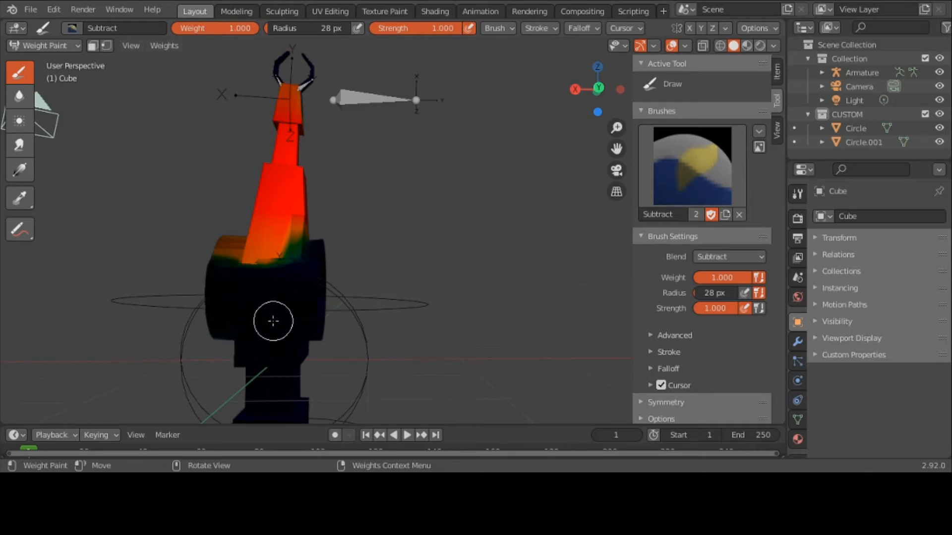
- Subtract the remaining weights along the upper rim of the round joint where it meets the arm
middle_click_drag(273, 321, 334, 338)
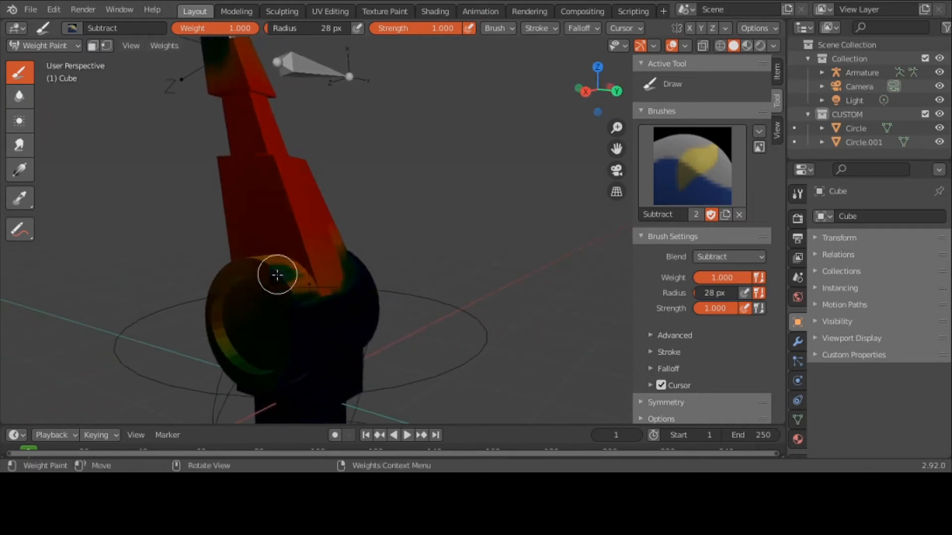
mouse_move(278, 275)
left_mouse_down()
mouse_move(286, 283)
mouse_move(289, 261)
left_mouse_up()
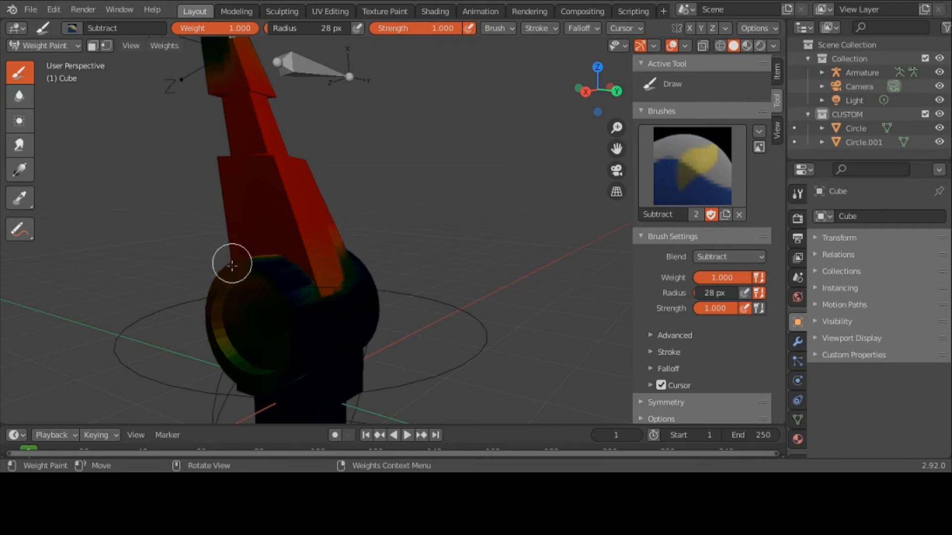
mouse_move(229, 264)
middle_mouse_down()
mouse_move(247, 276)
mouse_move(308, 279)
middle_mouse_up()
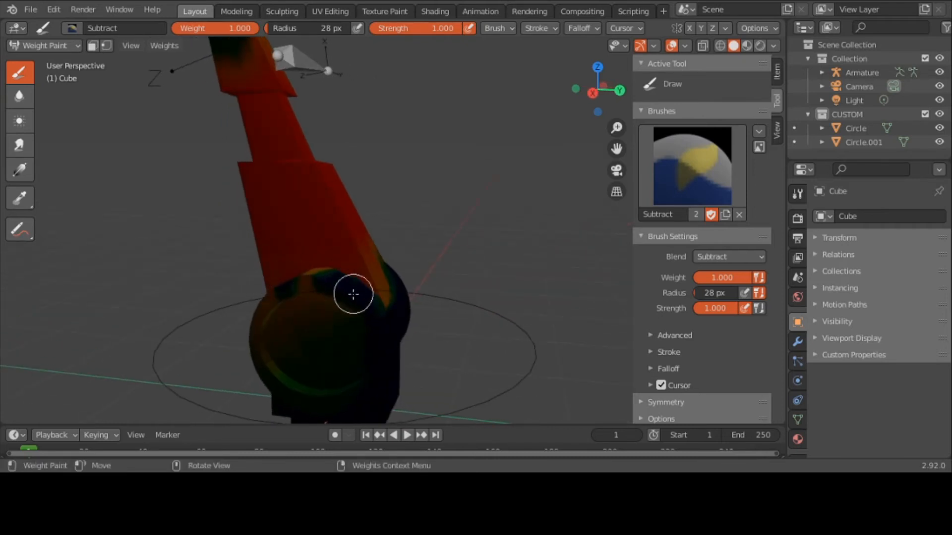
mouse_move(352, 294)
left_mouse_down()
mouse_move(388, 312)
mouse_move(335, 313)
mouse_move(319, 278)
mouse_move(293, 274)
mouse_move(339, 279)
mouse_move(316, 270)
mouse_move(325, 269)
mouse_move(273, 286)
mouse_move(236, 325)
mouse_move(243, 332)
left_mouse_up()
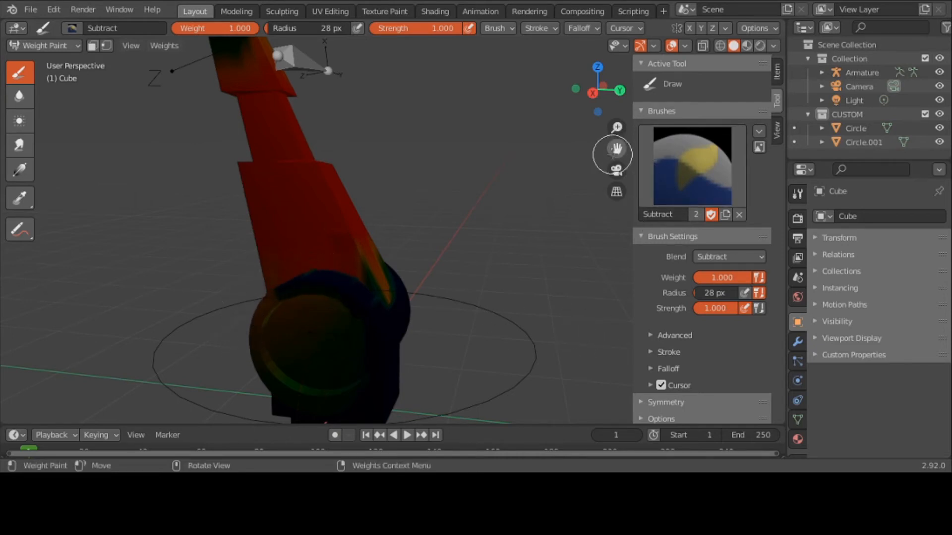
- Subtract the weights across the round joint's circular end face and around its outer edge
left_click_drag(616, 149, 661, 27)
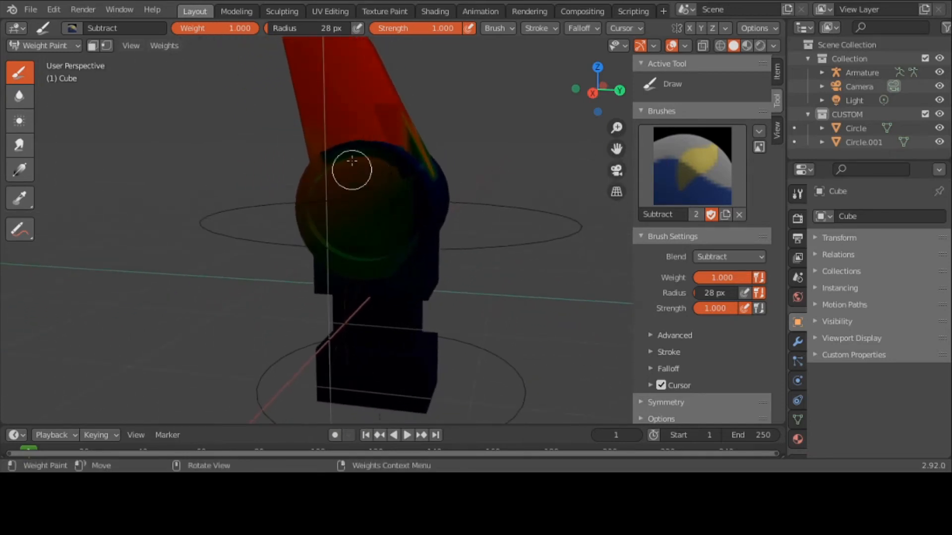
middle_click_drag(352, 161, 357, 170)
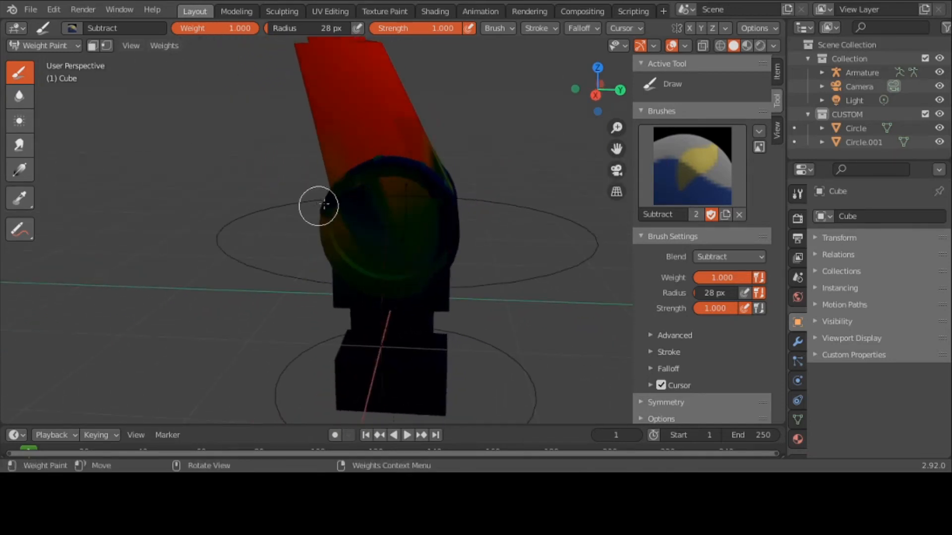
left_click_drag(418, 174, 329, 192)
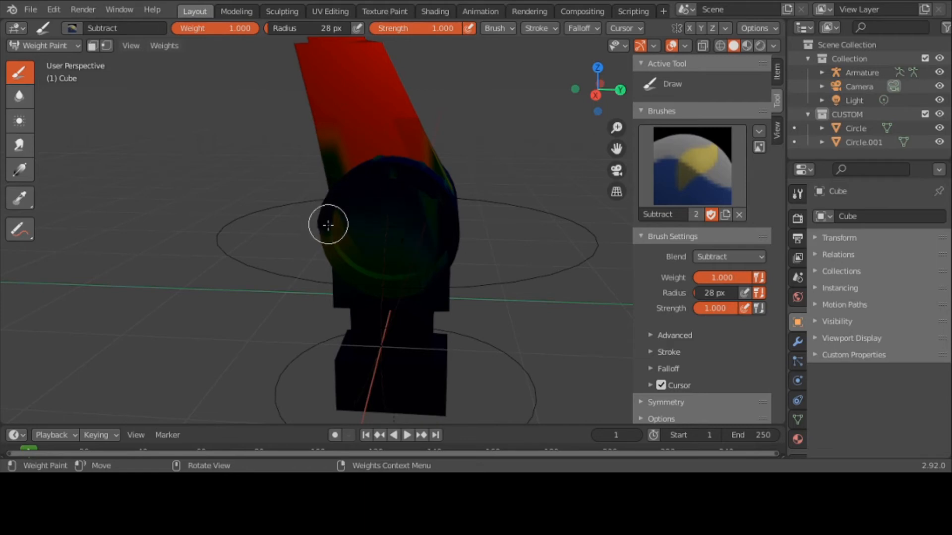
mouse_move(349, 273)
left_mouse_down()
mouse_move(425, 286)
mouse_move(361, 276)
mouse_move(408, 282)
mouse_move(353, 265)
left_mouse_up()
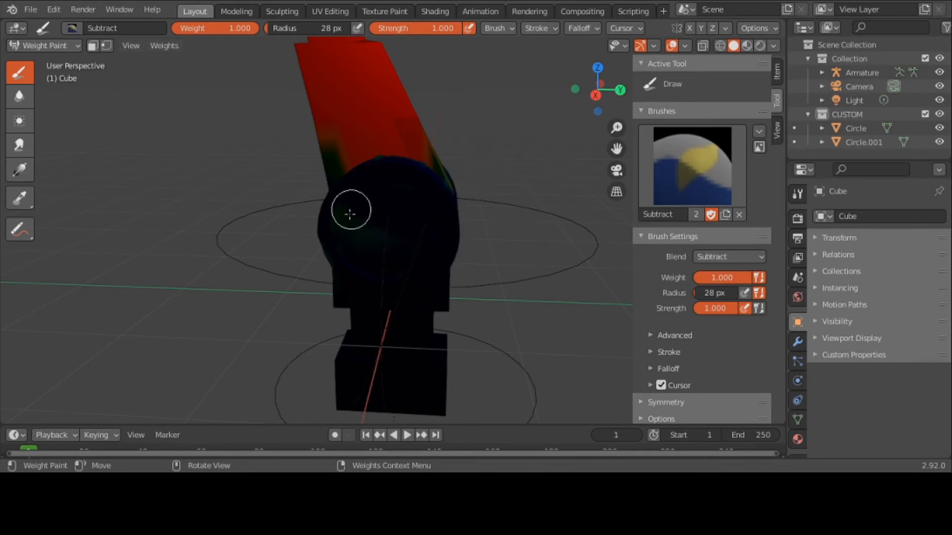
- Subtract the weights left in the area between the joint's two discs, directly beneath the upper arm
middle_click_drag(322, 242, 440, 215)
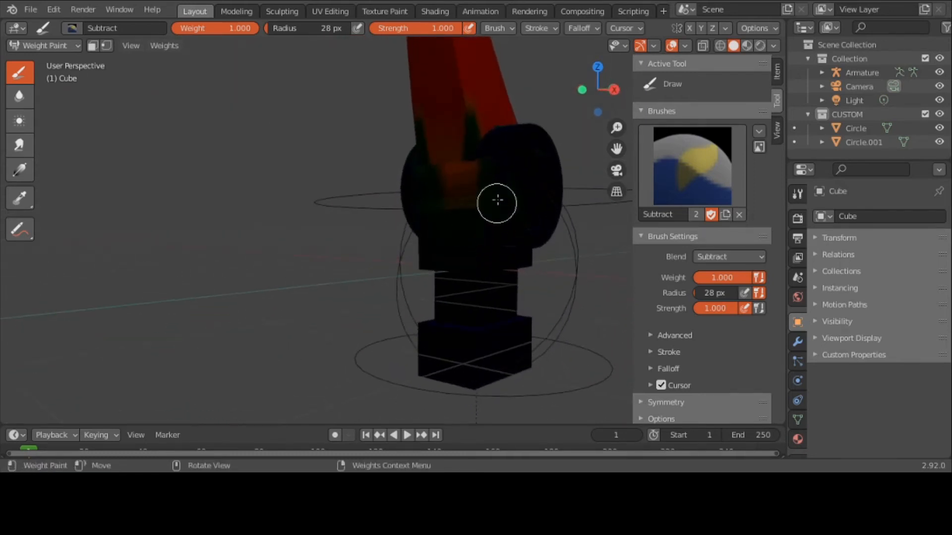
mouse_move(491, 205)
left_mouse_down()
mouse_move(485, 153)
mouse_move(489, 193)
left_mouse_up()
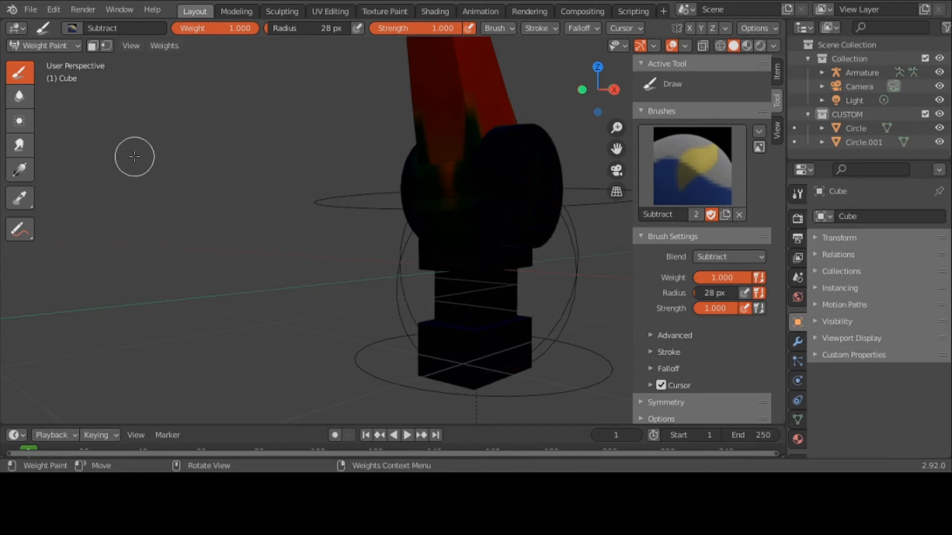
middle_click_drag(177, 154, 234, 168)
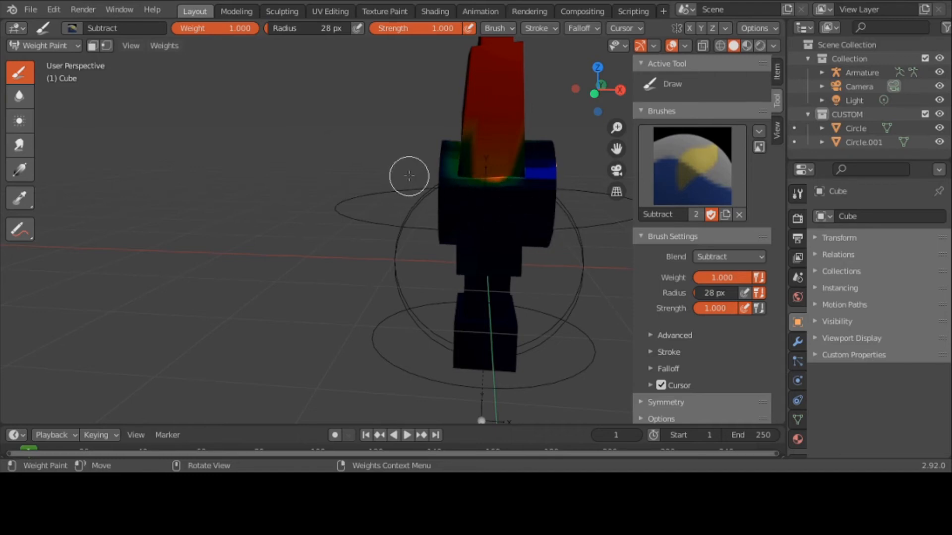
- Switch the mesh to Object Mode and circle the round joint with a freehand annotation
left_click(41, 48)
left_click(48, 62)
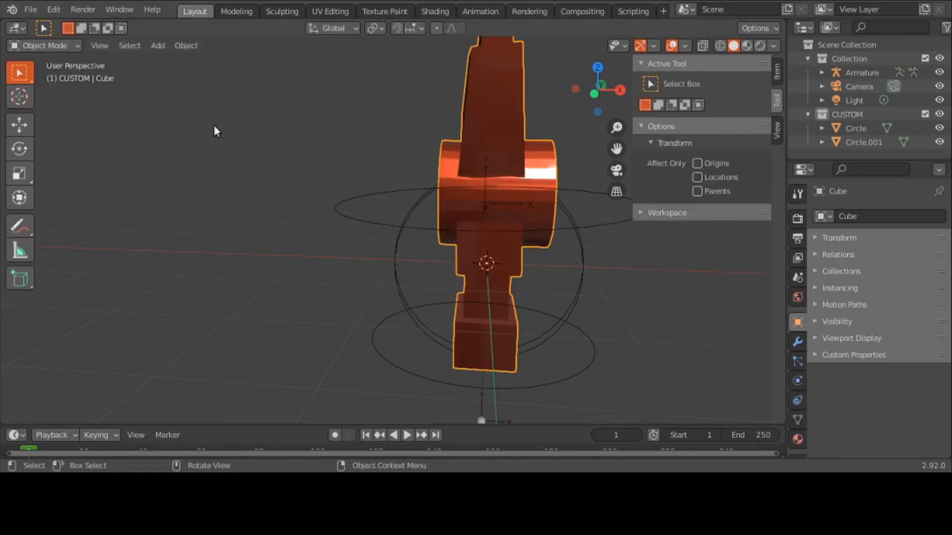
middle_click_drag(243, 167, 213, 181)
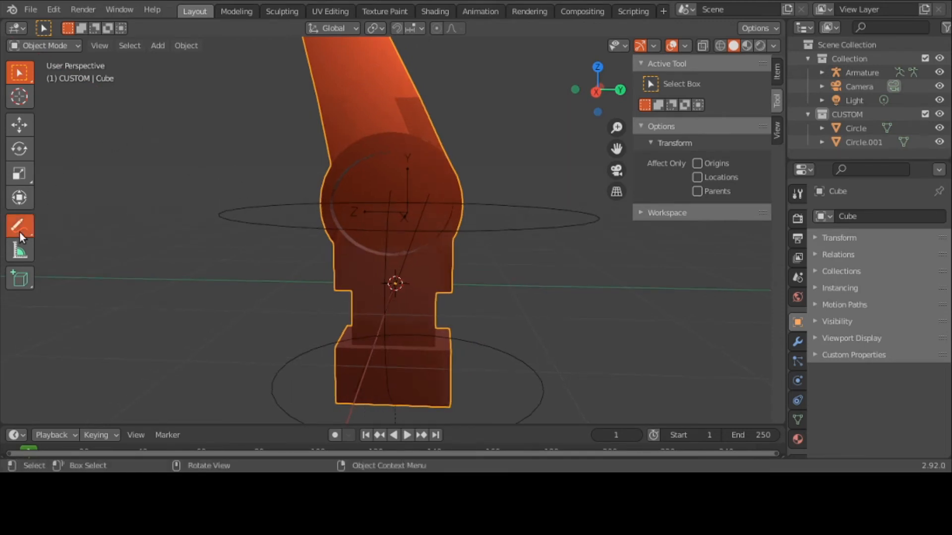
left_click_drag(19, 232, 60, 240)
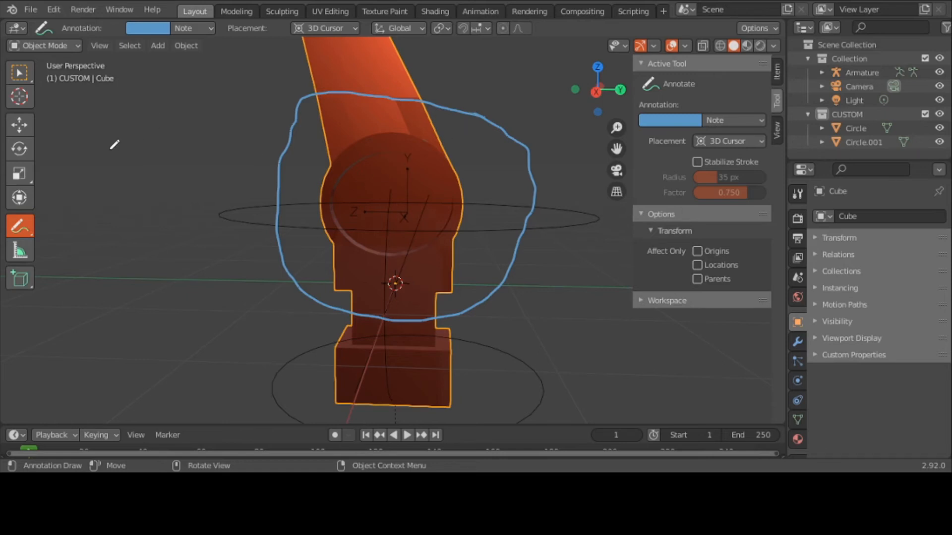
- Select the armature with Select Box and switch it to Pose Mode
left_click(49, 45)
left_click(20, 73)
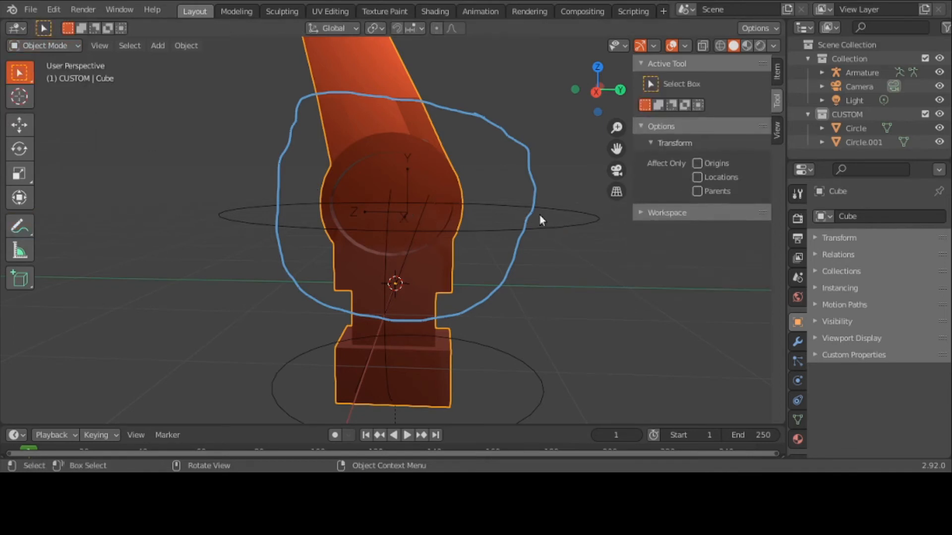
left_click(576, 224)
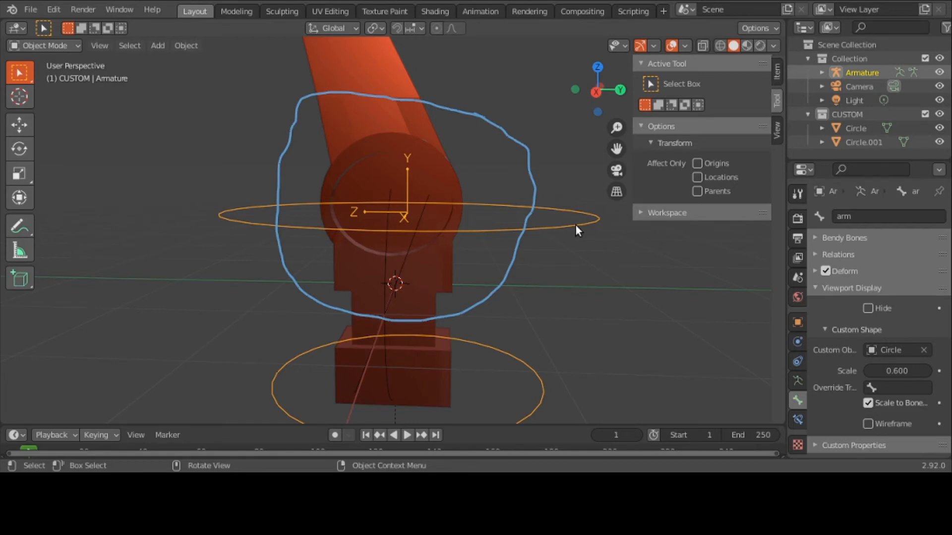
left_click(58, 49)
left_click(58, 91)
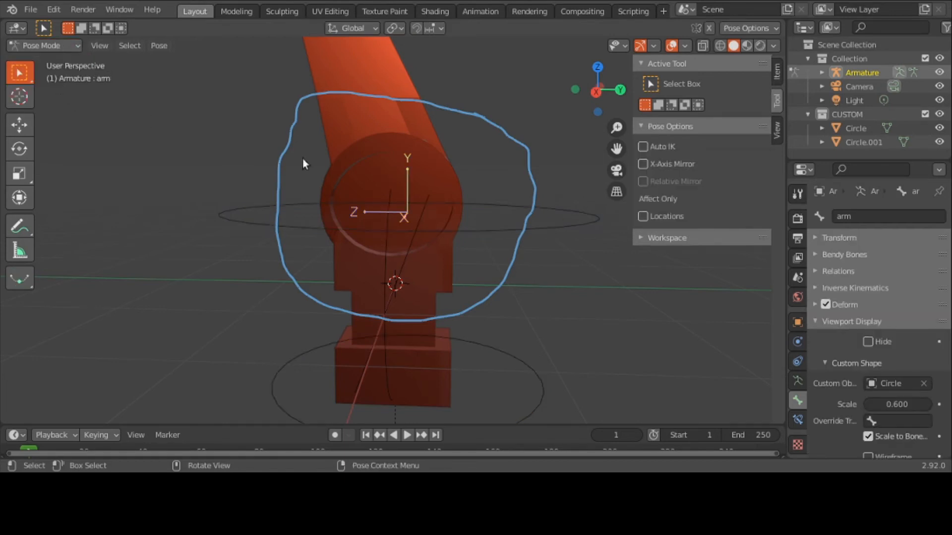
- Select the arm bone, test the round joint's deformation by rotating it about the global X axis, and cancel the rotation
left_click(524, 214)
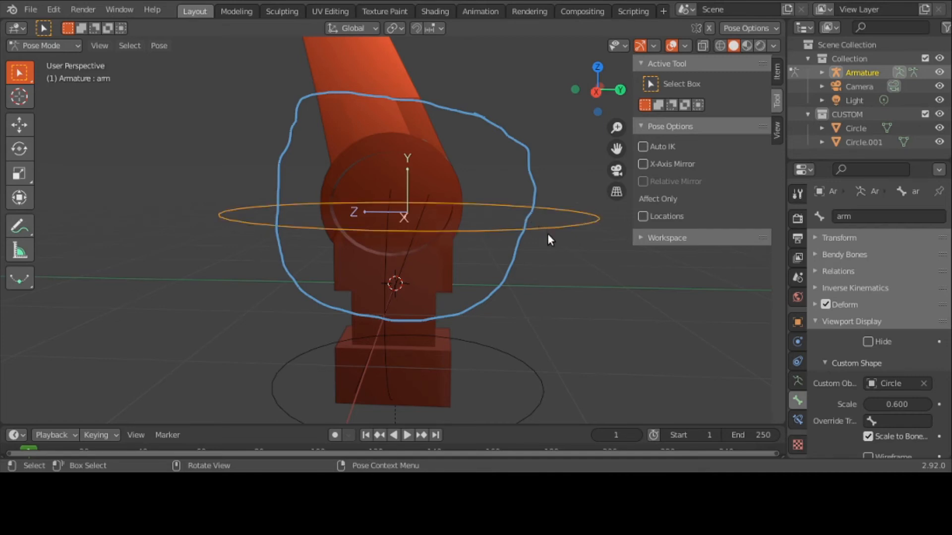
key("r")
key("x")
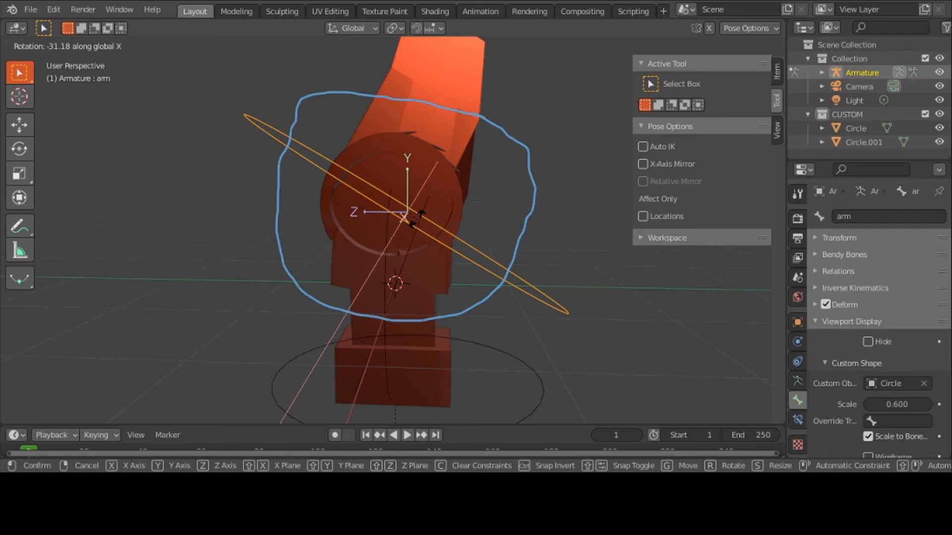
right_click(240, 165)
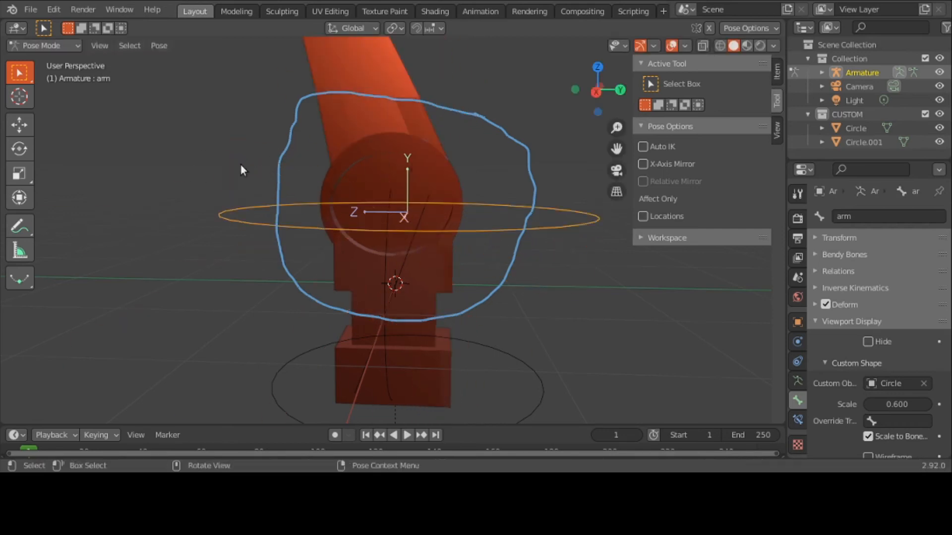
- Rotate the arm bone about the global X axis again to check the whole arm's movement, and cancel the rotation
scroll(329, 203, "down", 1)
scroll(327, 199, "down", 1)
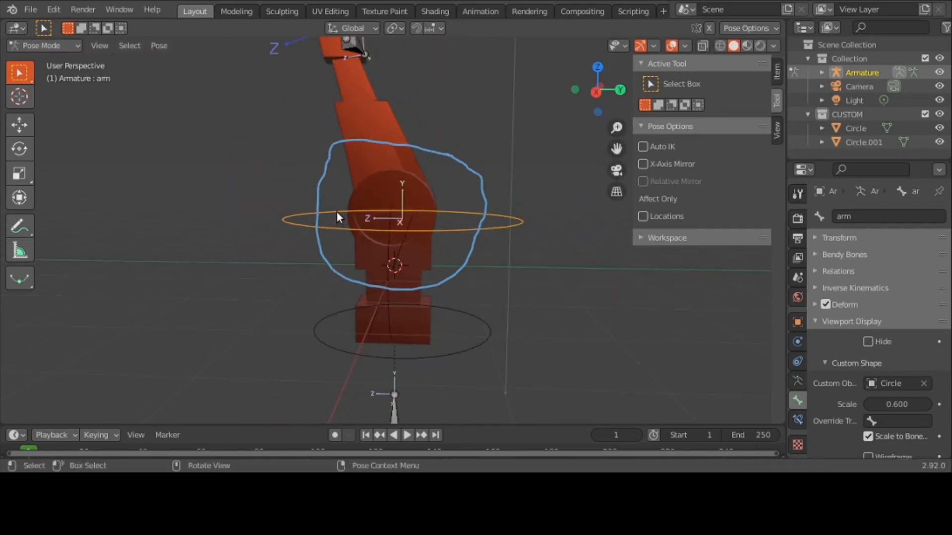
scroll(337, 212, "down", 1)
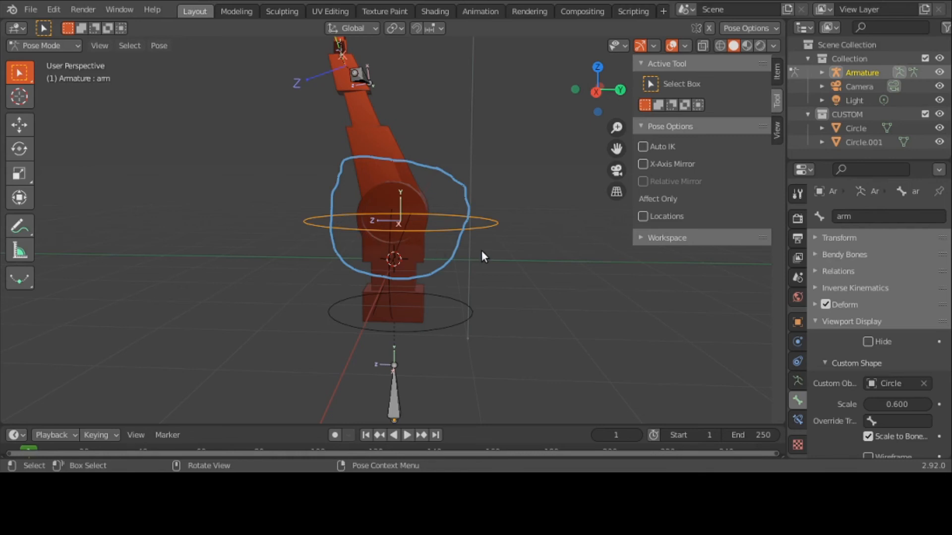
scroll(482, 252, "down", 1)
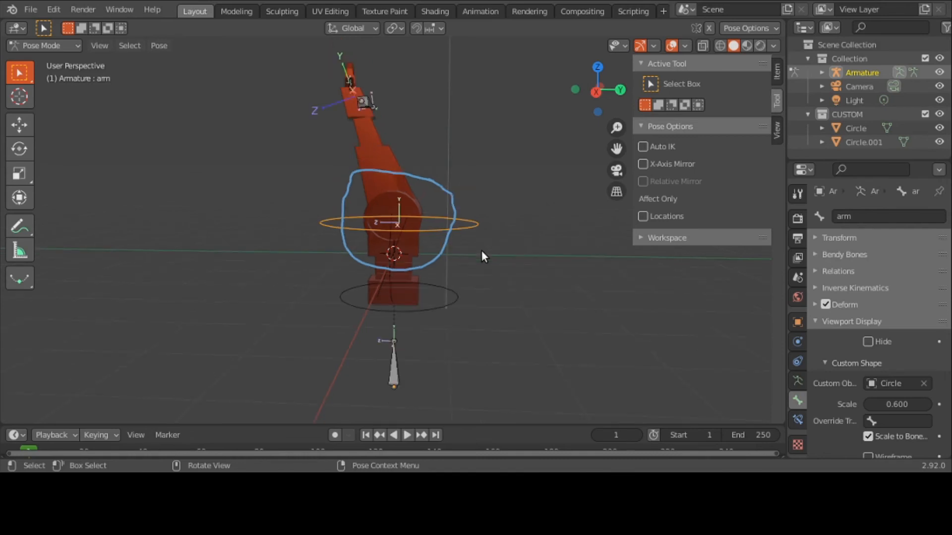
key("r")
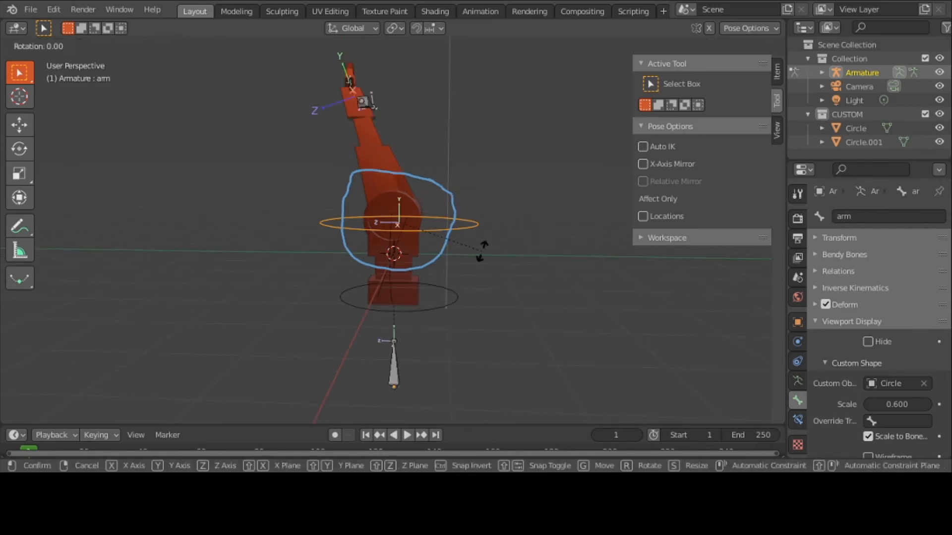
key("x")
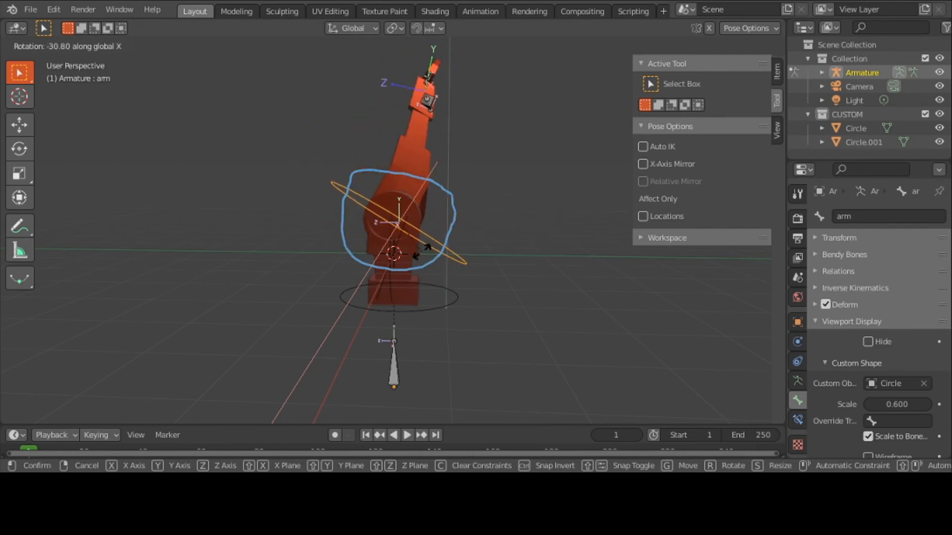
right_click(469, 228)
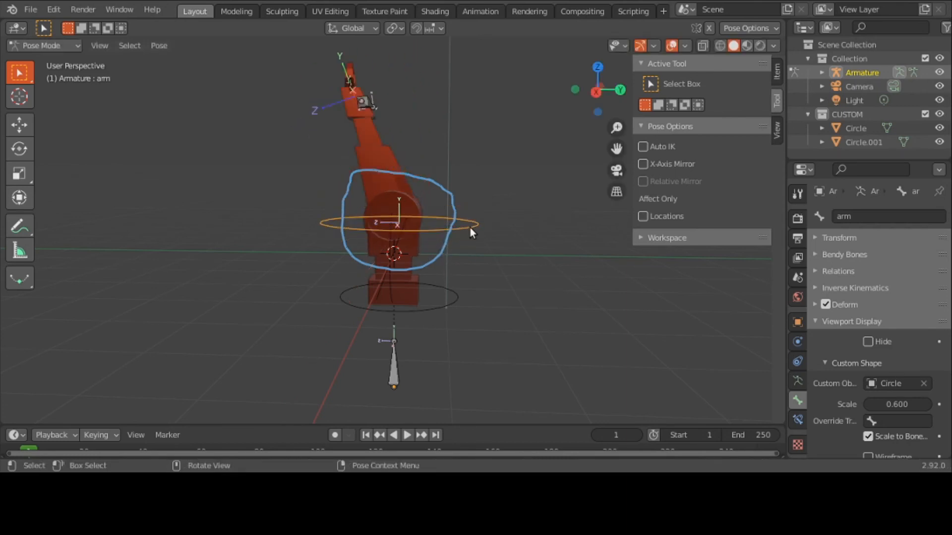